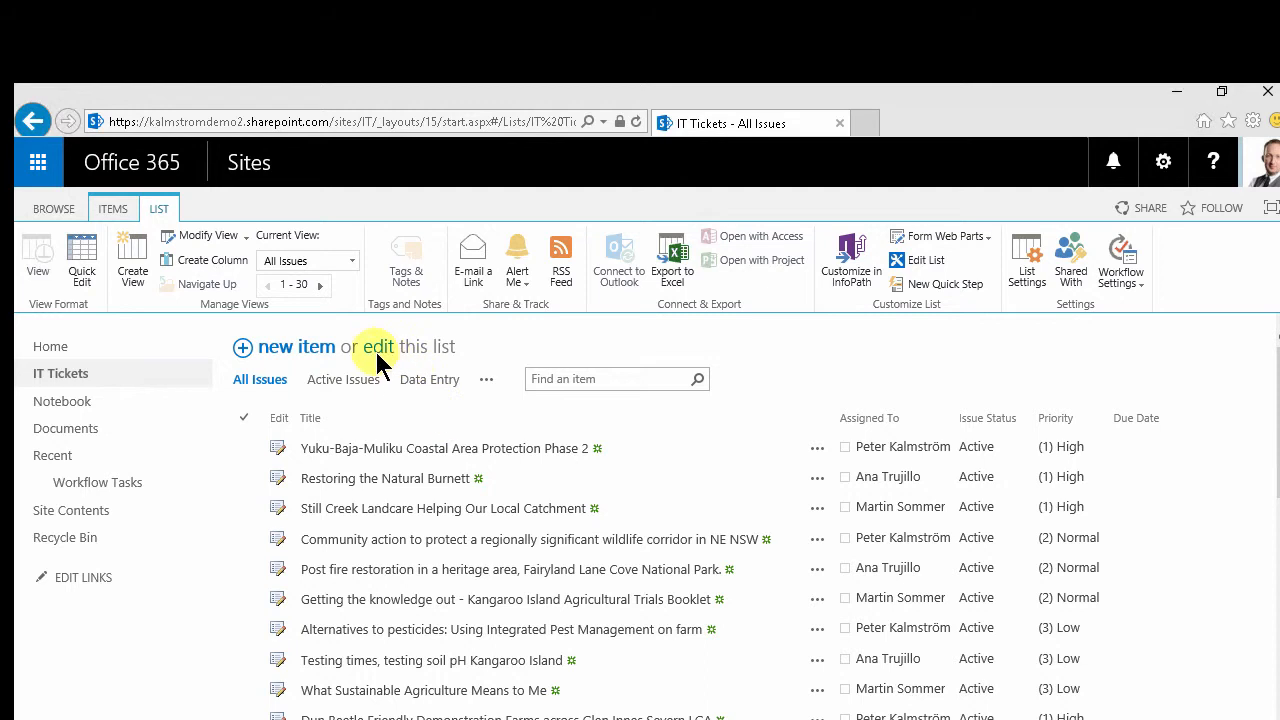
# Switch the IT Tickets list into quick edit mode
pyautogui.click(378, 345)
pyautogui.click(108, 210)
pyautogui.click(165, 211)
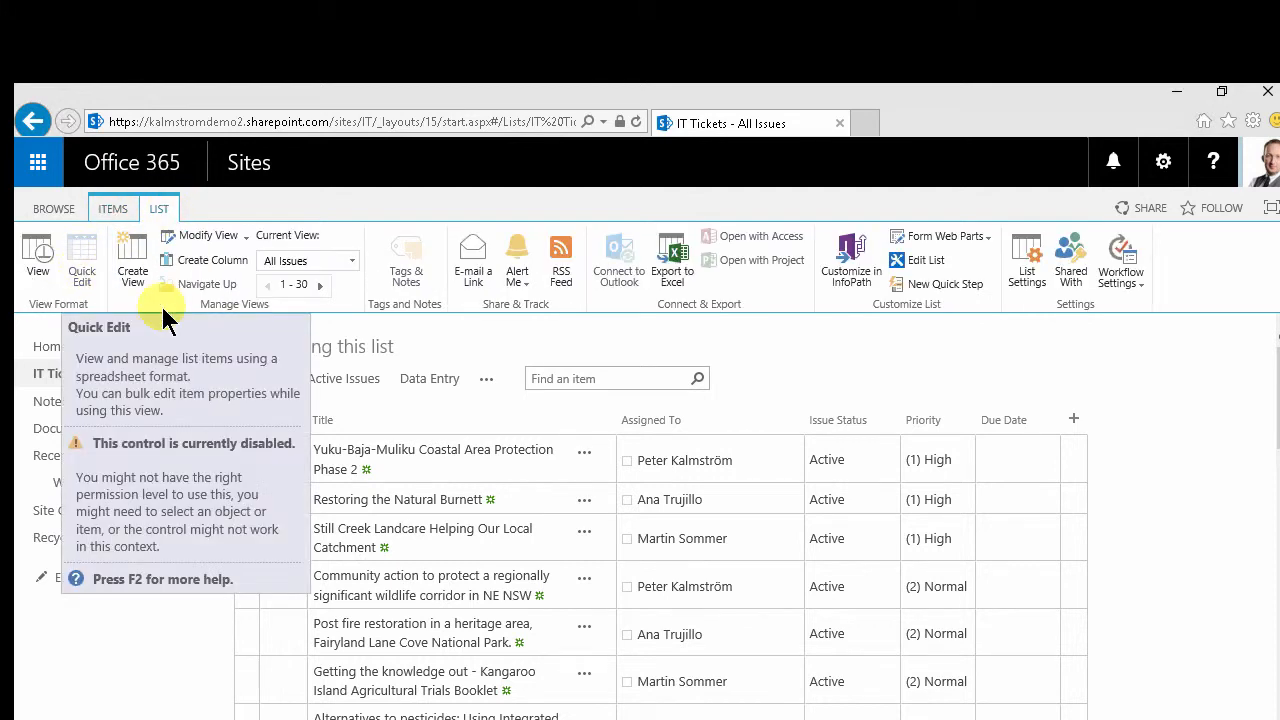
# Set the Priority of the first three tickets to (3) Low
pyautogui.click(855, 459)
pyautogui.click(950, 477)
pyautogui.click(967, 468)
pyautogui.click(950, 548)
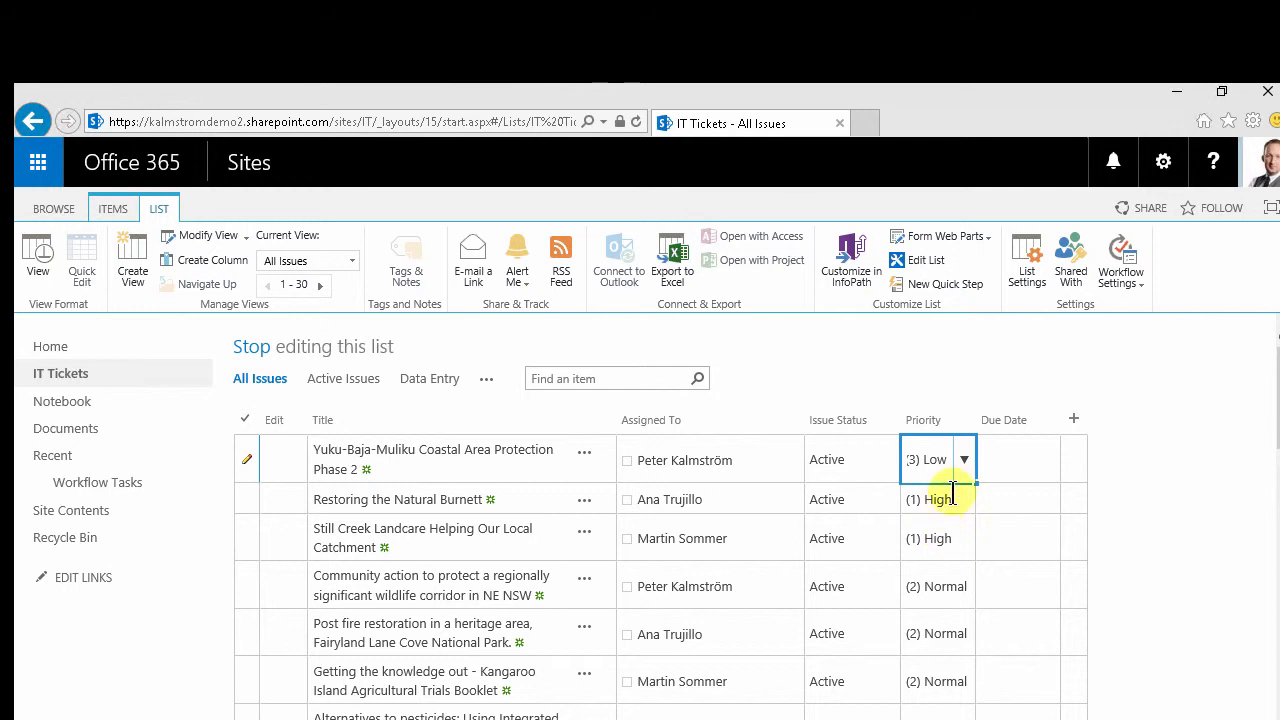
pyautogui.click(966, 499)
pyautogui.click(966, 499)
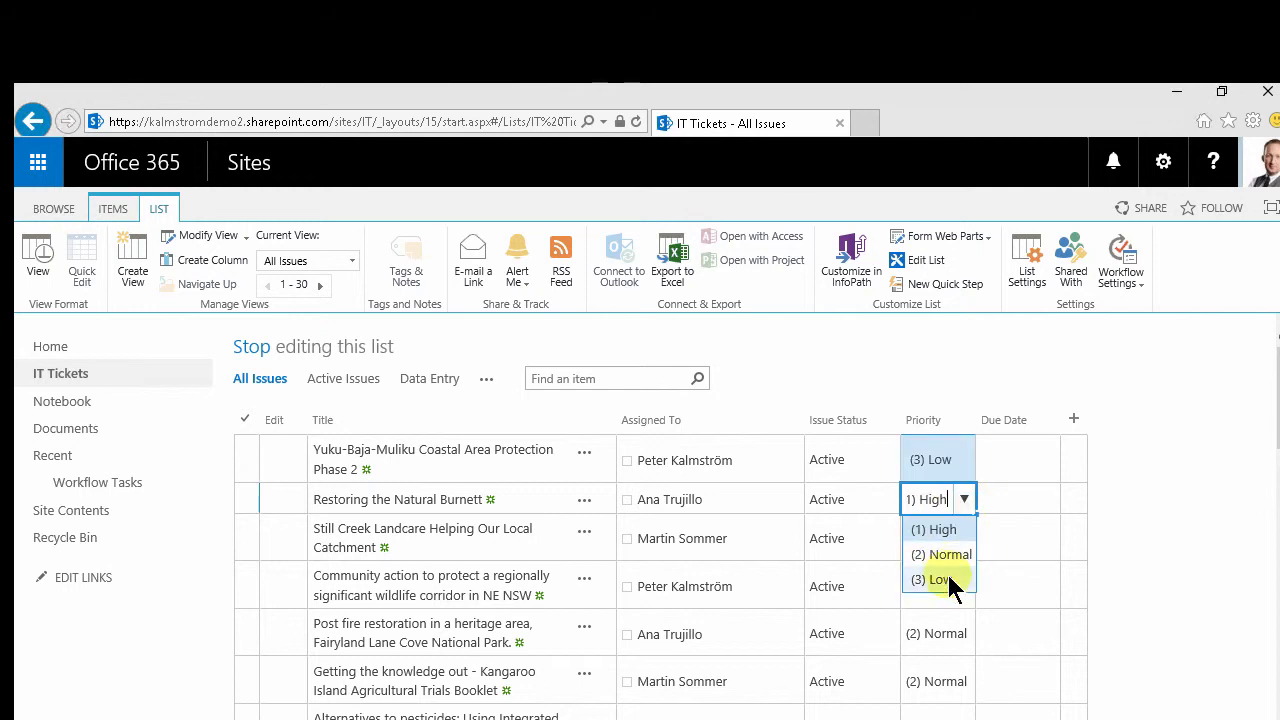
pyautogui.click(949, 578)
pyautogui.click(945, 538)
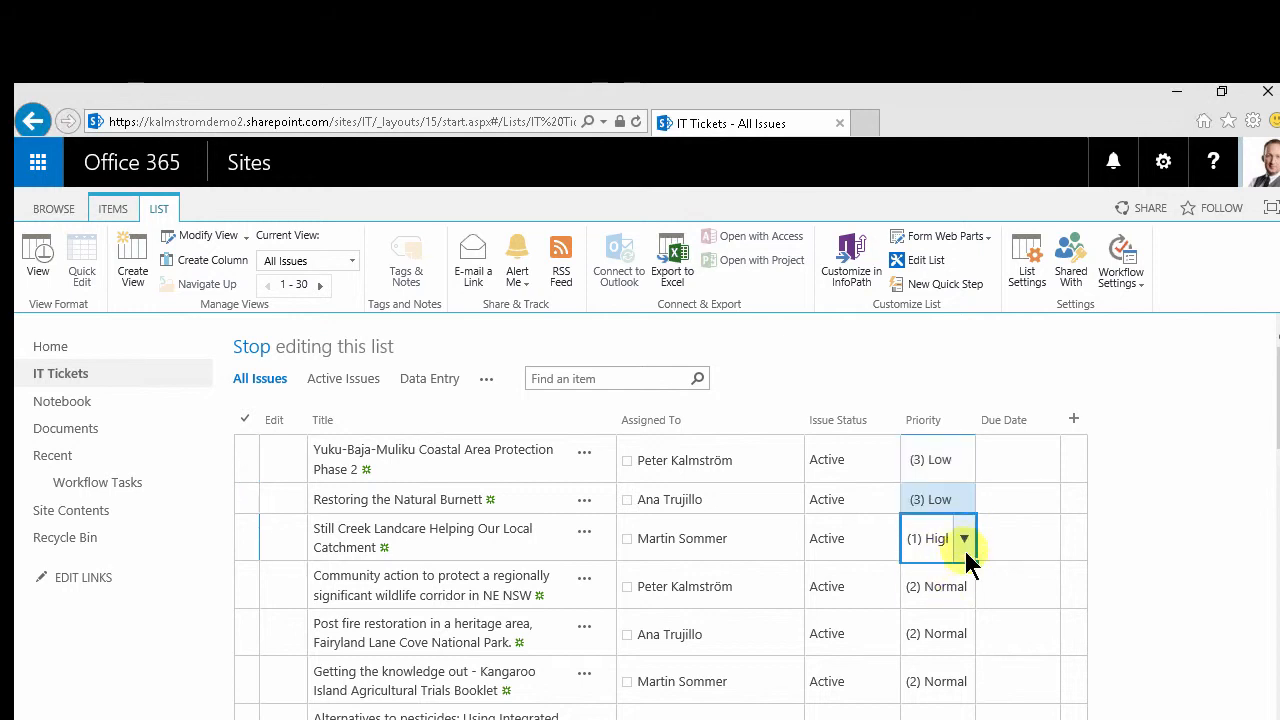
pyautogui.click(968, 543)
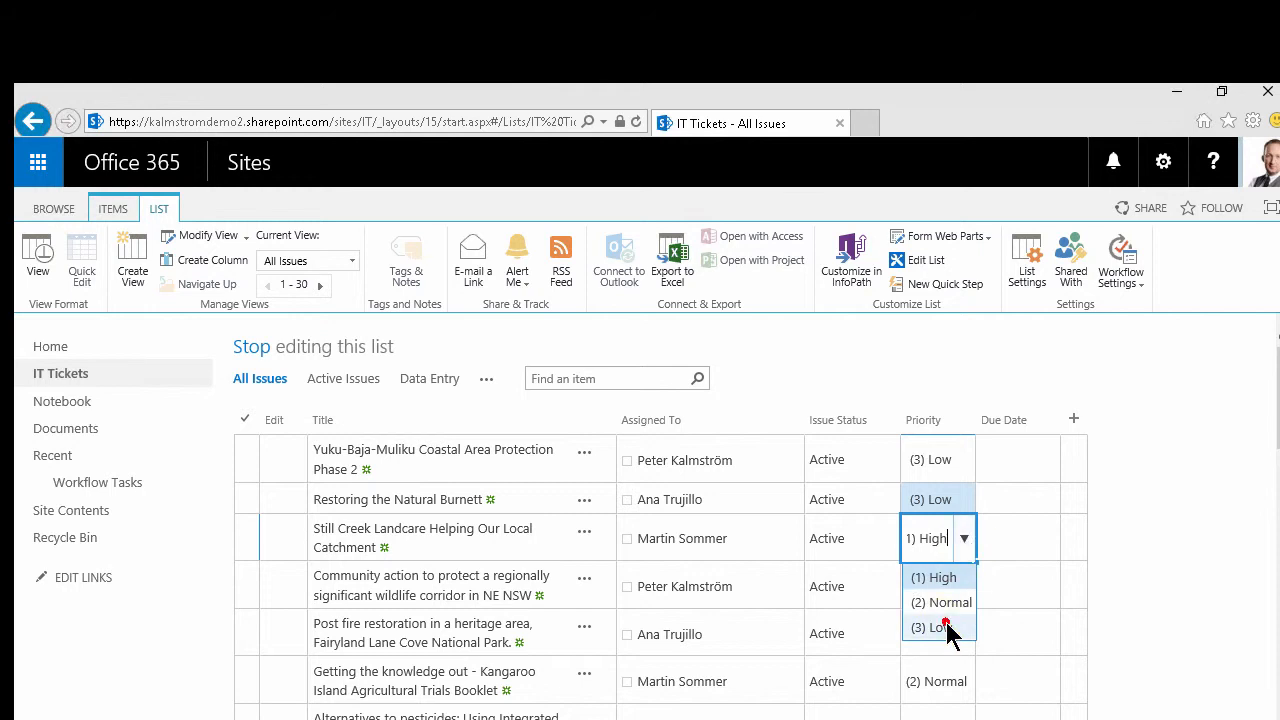
pyautogui.click(948, 626)
# Fill (2) Normal from the Post fire restoration ticket's Priority down through the following tickets
pyautogui.click(975, 592)
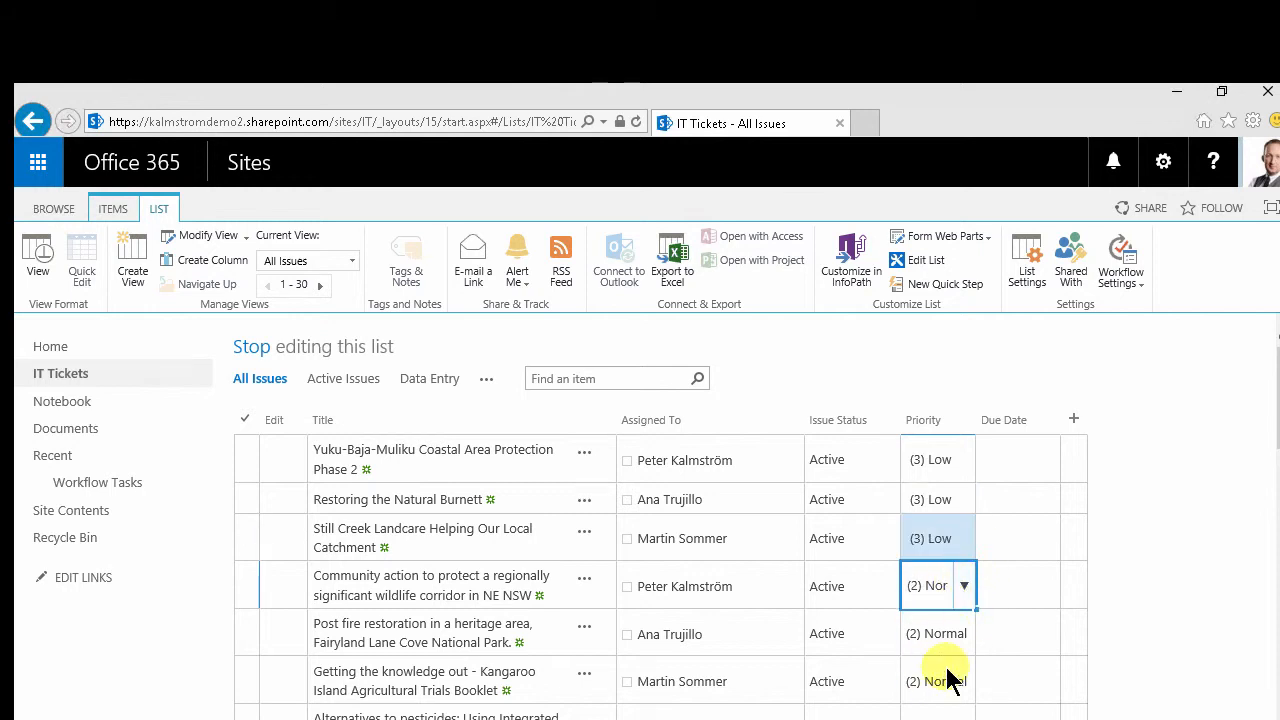
pyautogui.scroll(-2, 945, 674)
pyautogui.scroll(-1, 955, 672)
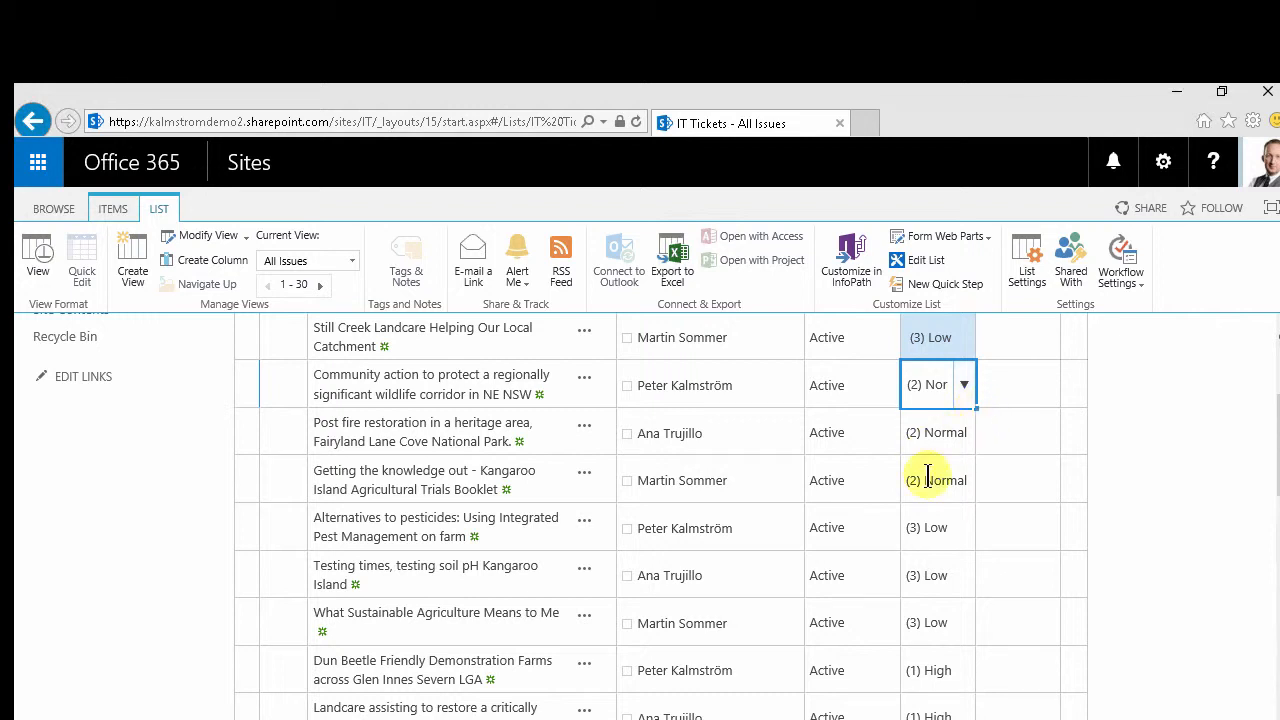
pyautogui.click(950, 435)
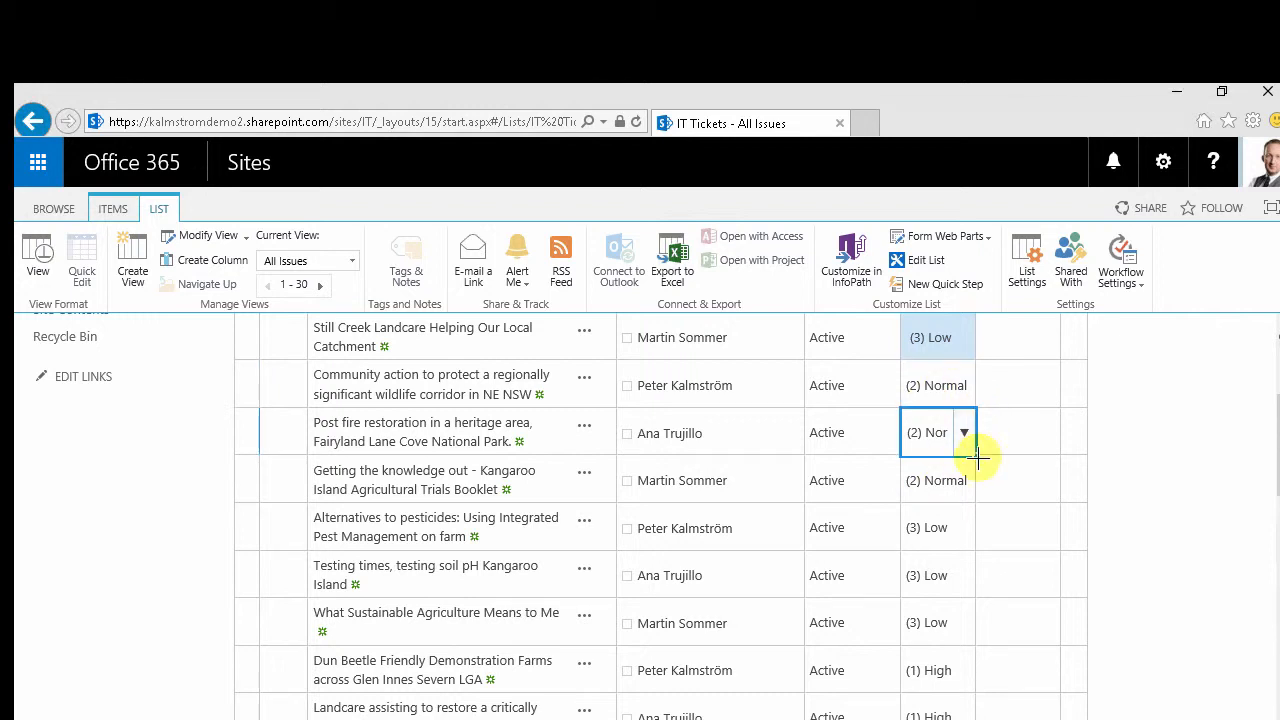
pyautogui.moveTo(975, 457); pyautogui.dragTo(962, 706)
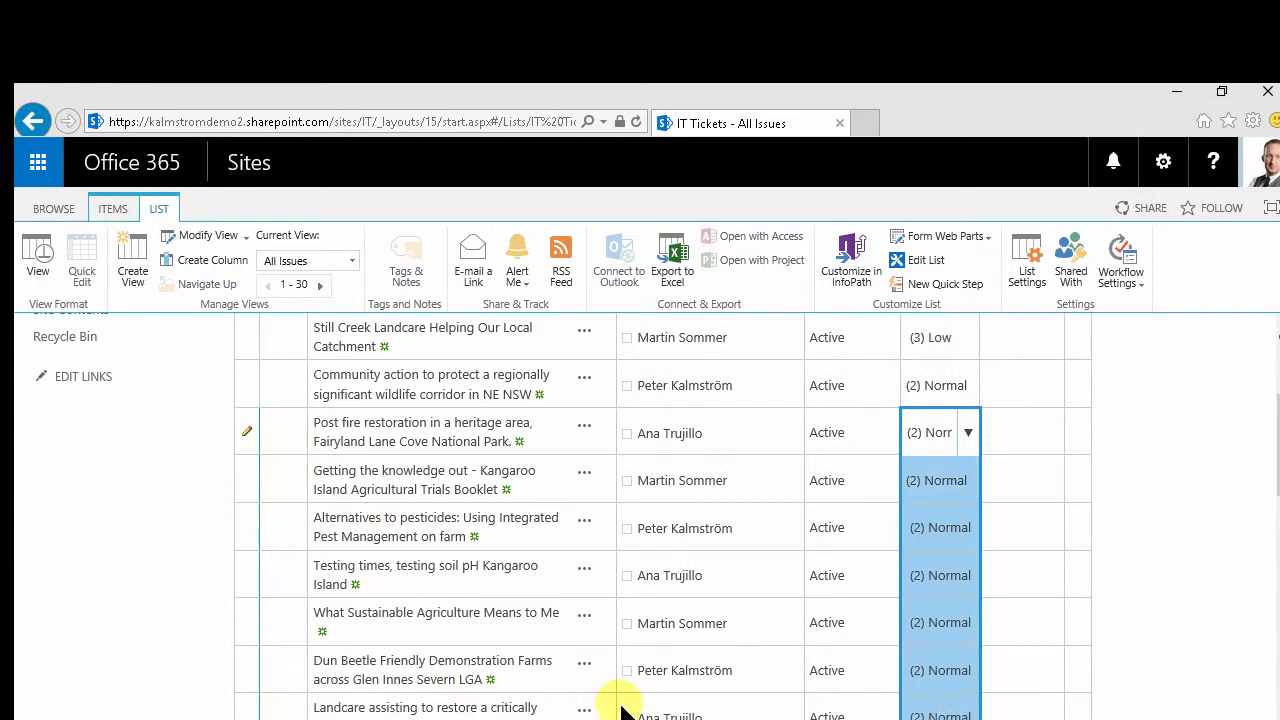
# Commit the filled priorities and stop editing the list
pyautogui.scroll(-1, 650, 690)
pyautogui.click(765, 626)
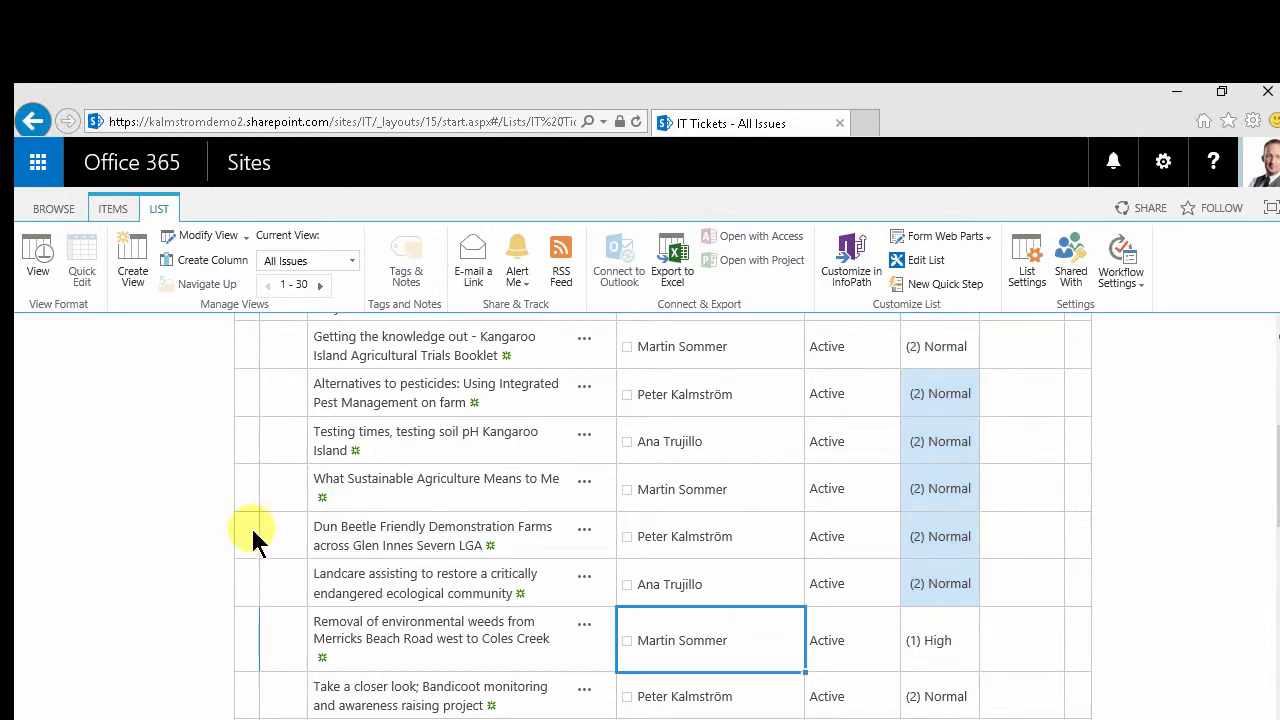
pyautogui.scroll(-2, 322, 528)
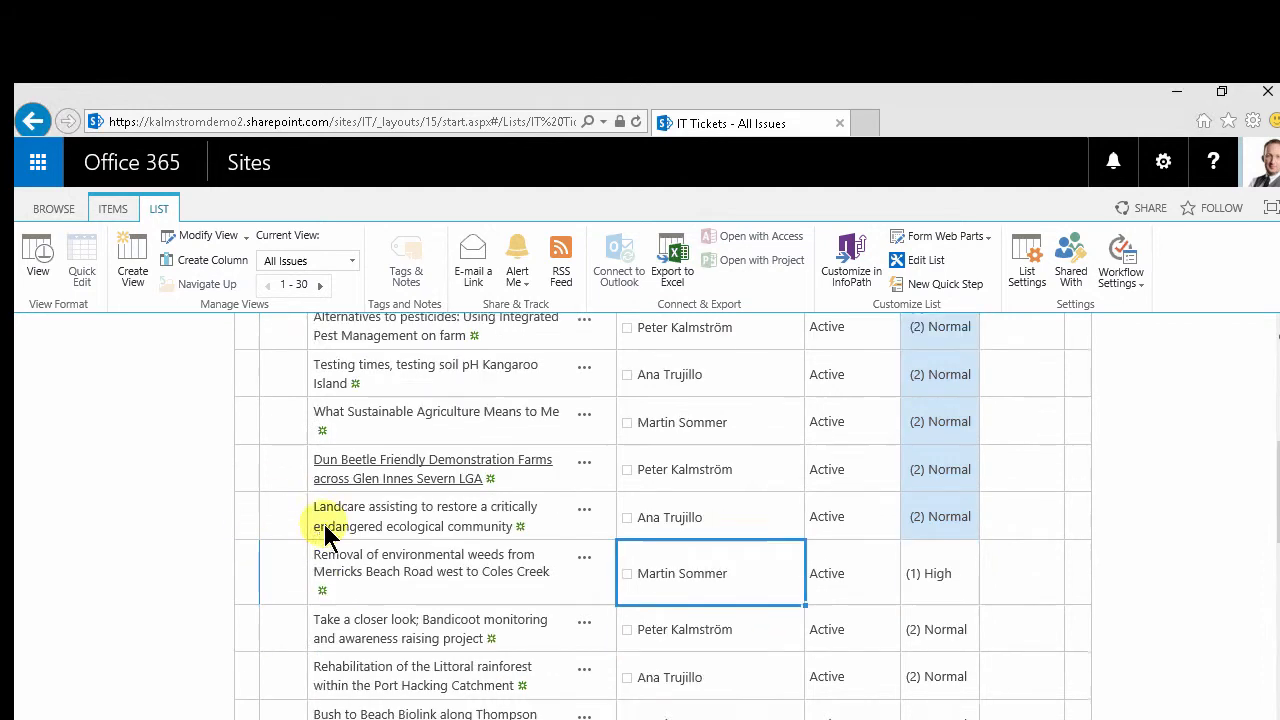
pyautogui.scroll(5, 325, 530)
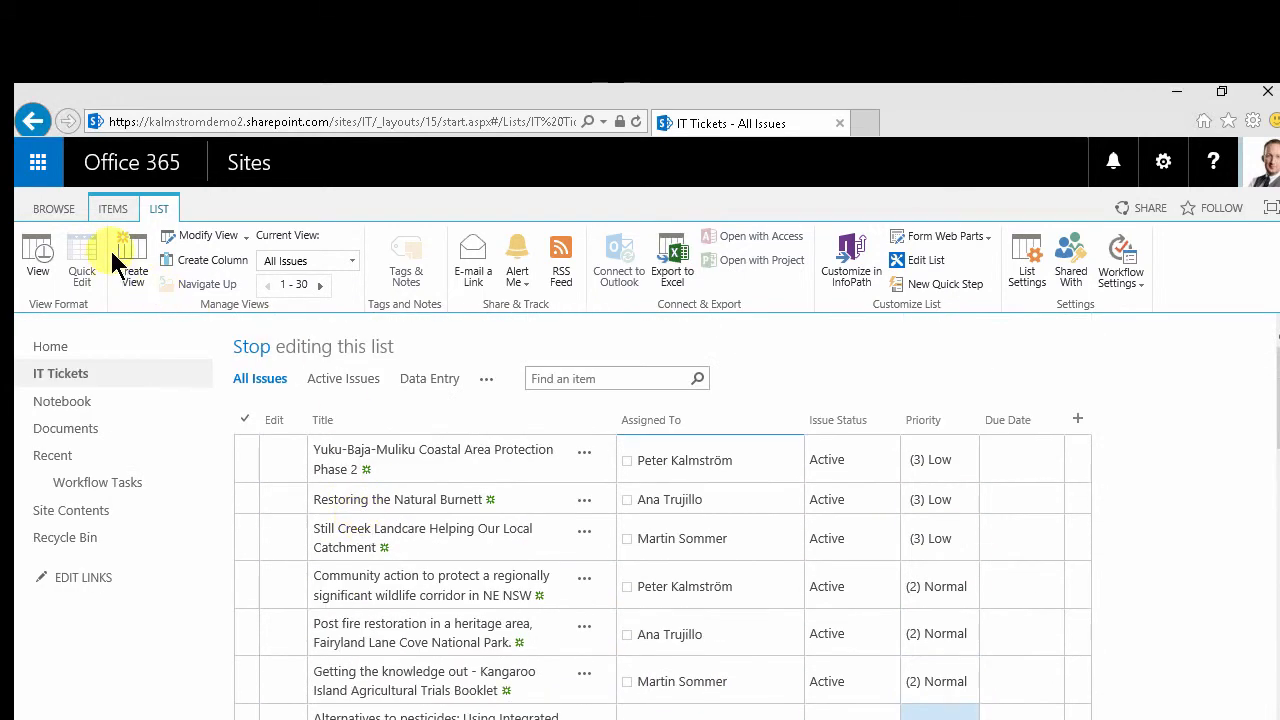
pyautogui.click(251, 346)
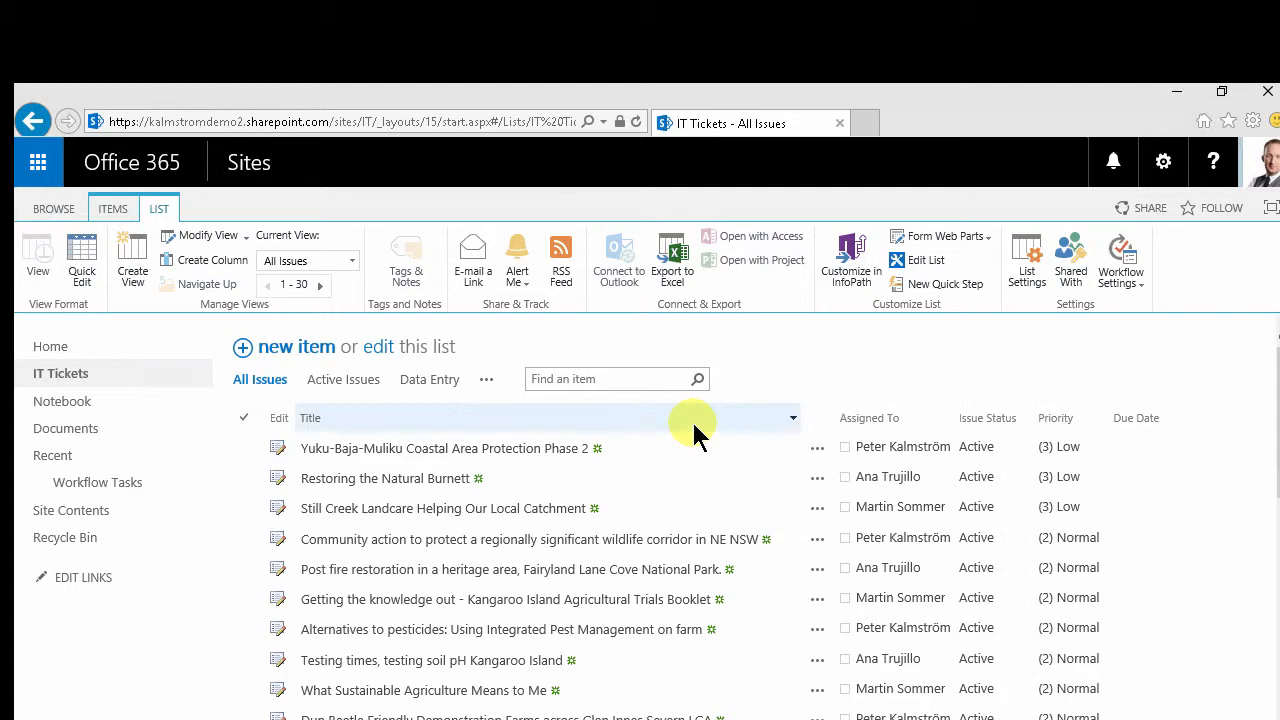
pyautogui.scroll(-8, 834, 535)
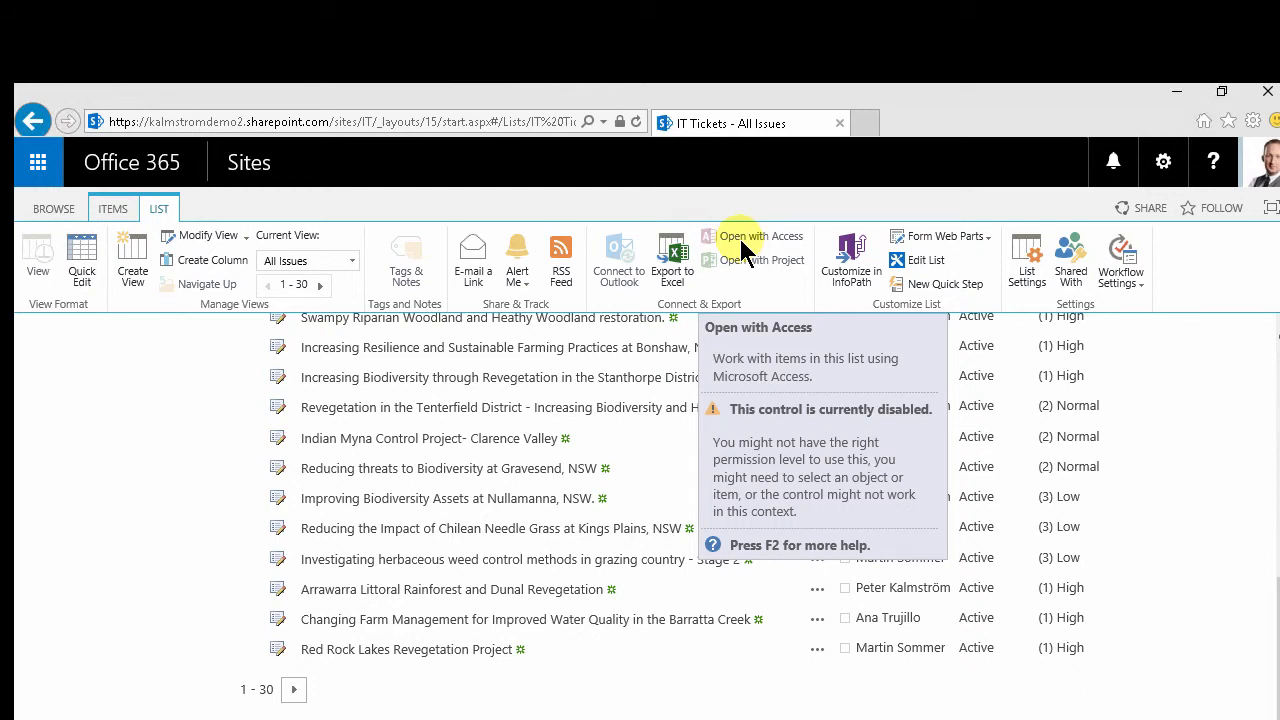
pyautogui.click(1278, 350)
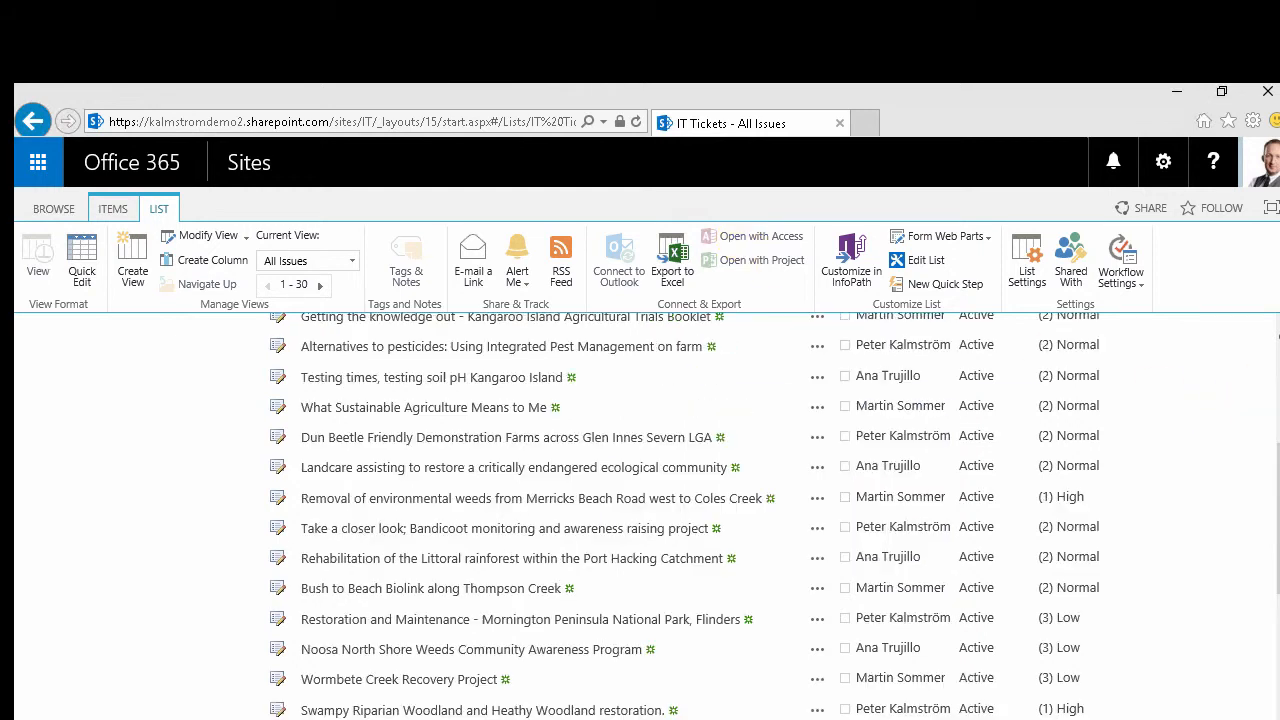
pyautogui.click(1278, 348)
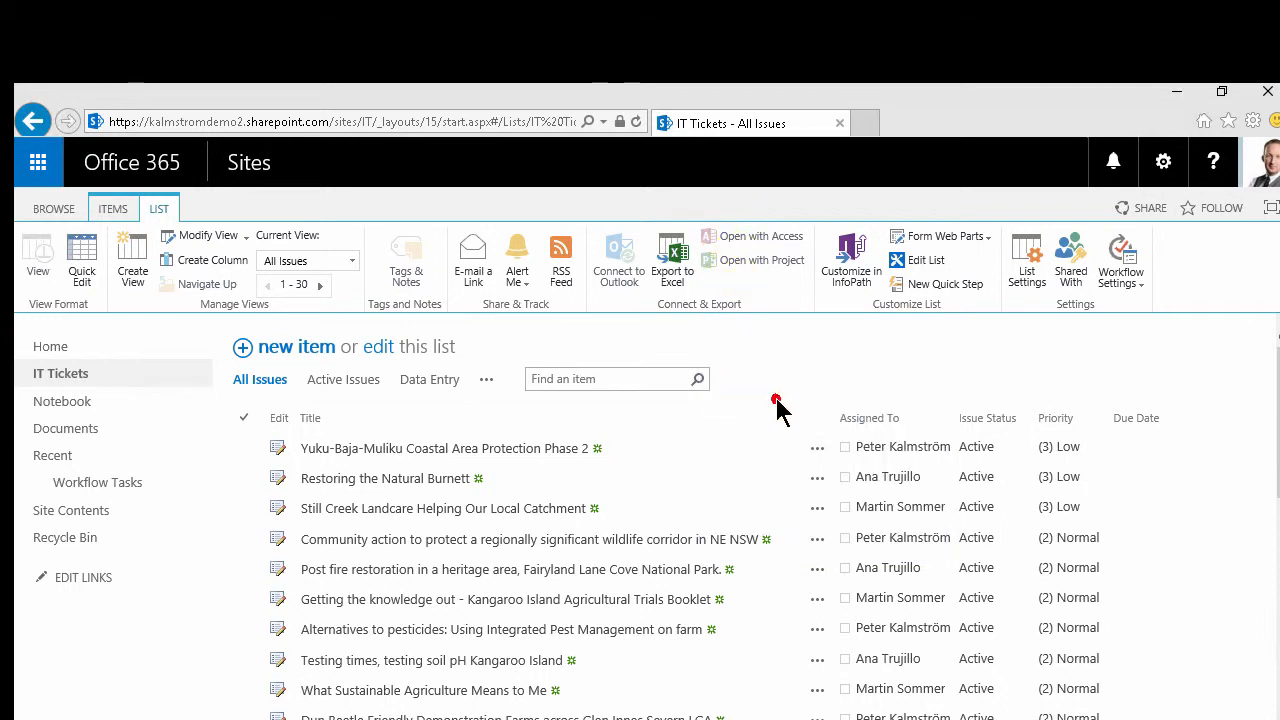
# Launch Access 2013 from the Start menu search
pyautogui.press('super')
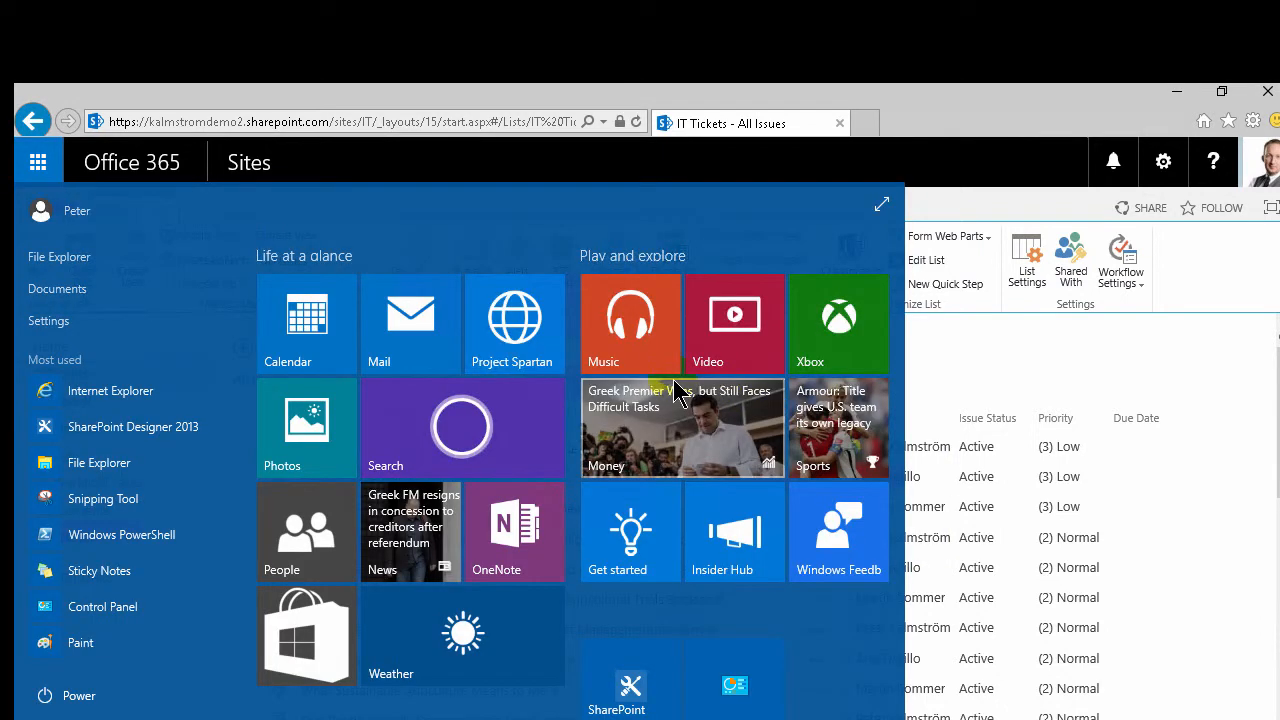
pyautogui.write('acc')
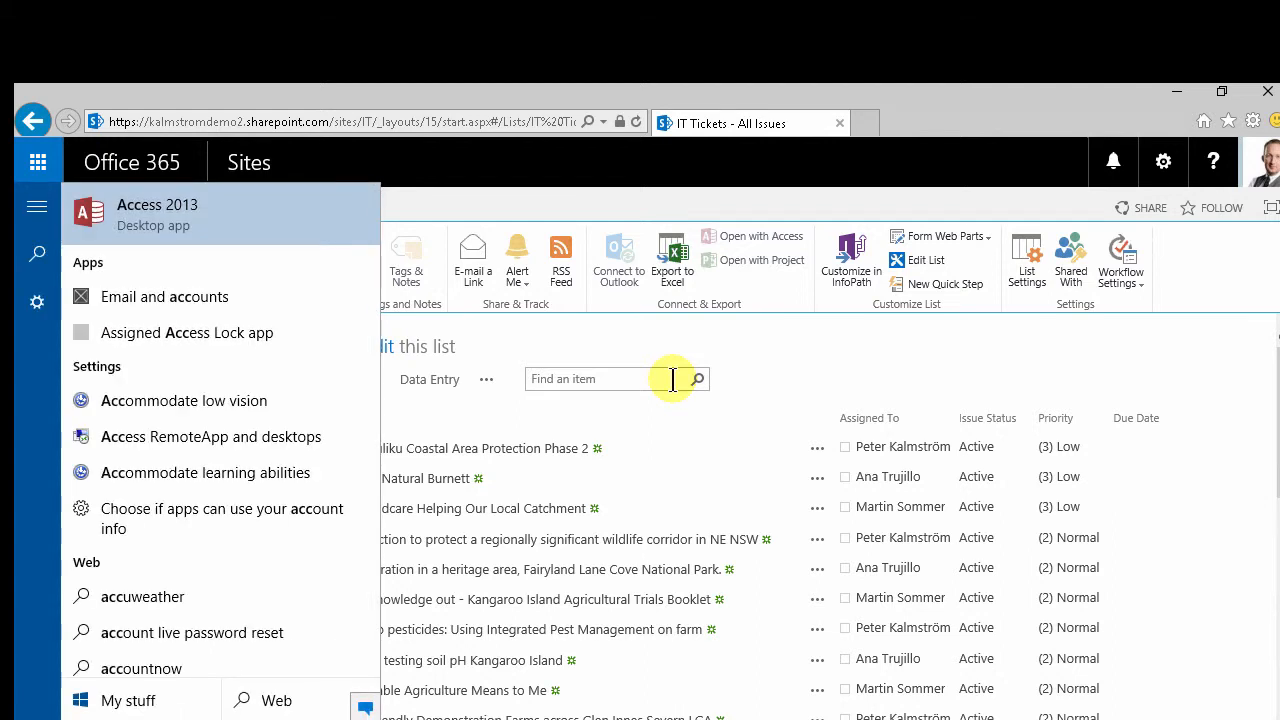
pyautogui.click(177, 215)
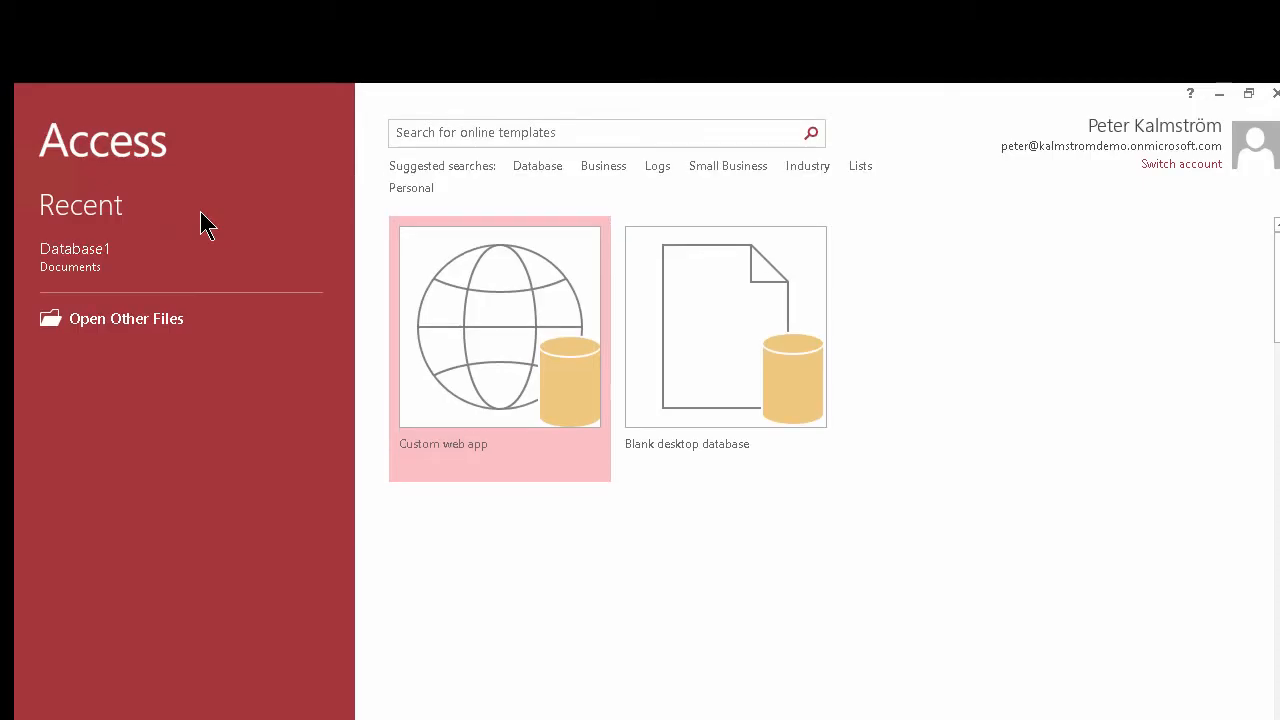
# Create a blank desktop database and close its empty default table
pyautogui.click(680, 338)
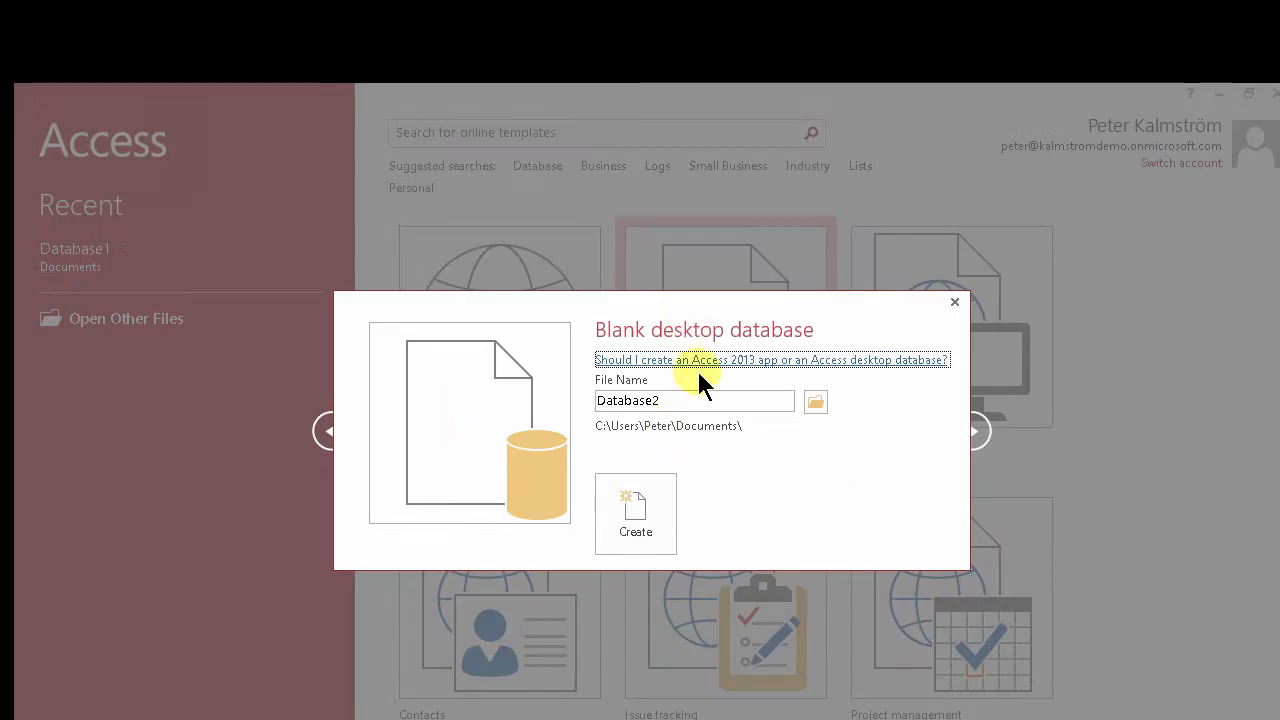
pyautogui.click(645, 520)
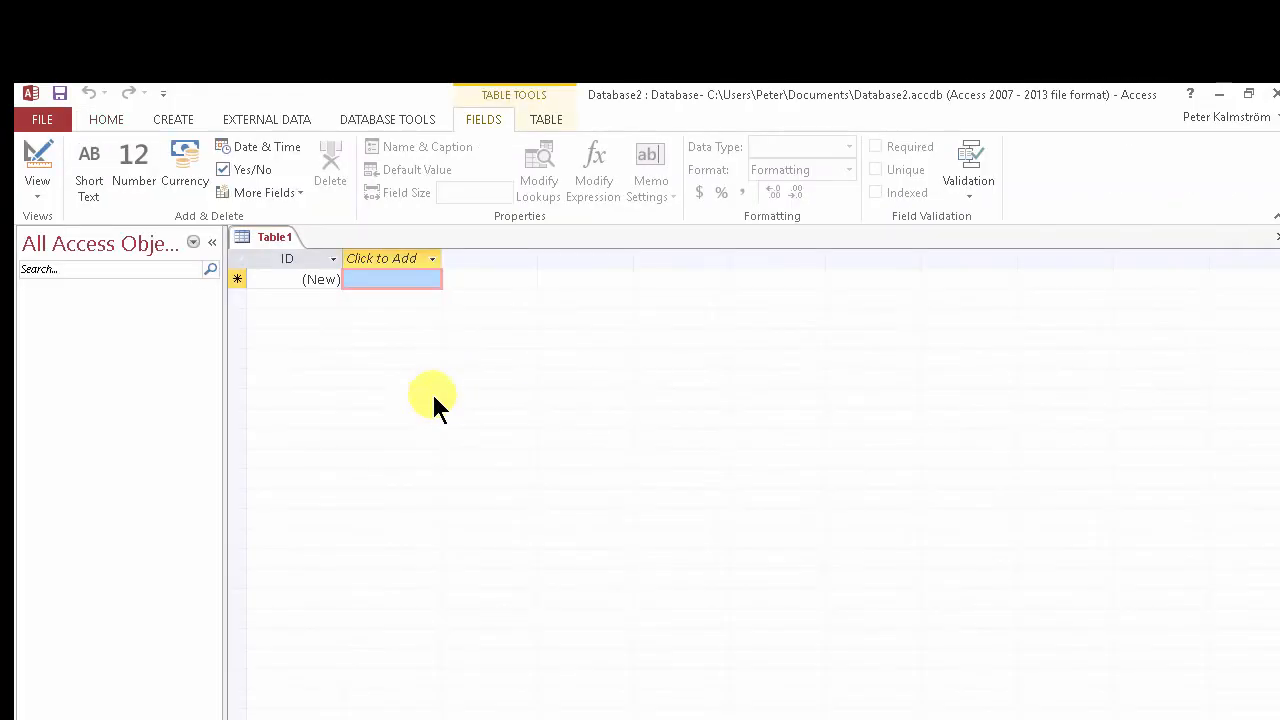
pyautogui.rightClick(276, 240)
pyautogui.click(319, 279)
pyautogui.click(268, 120)
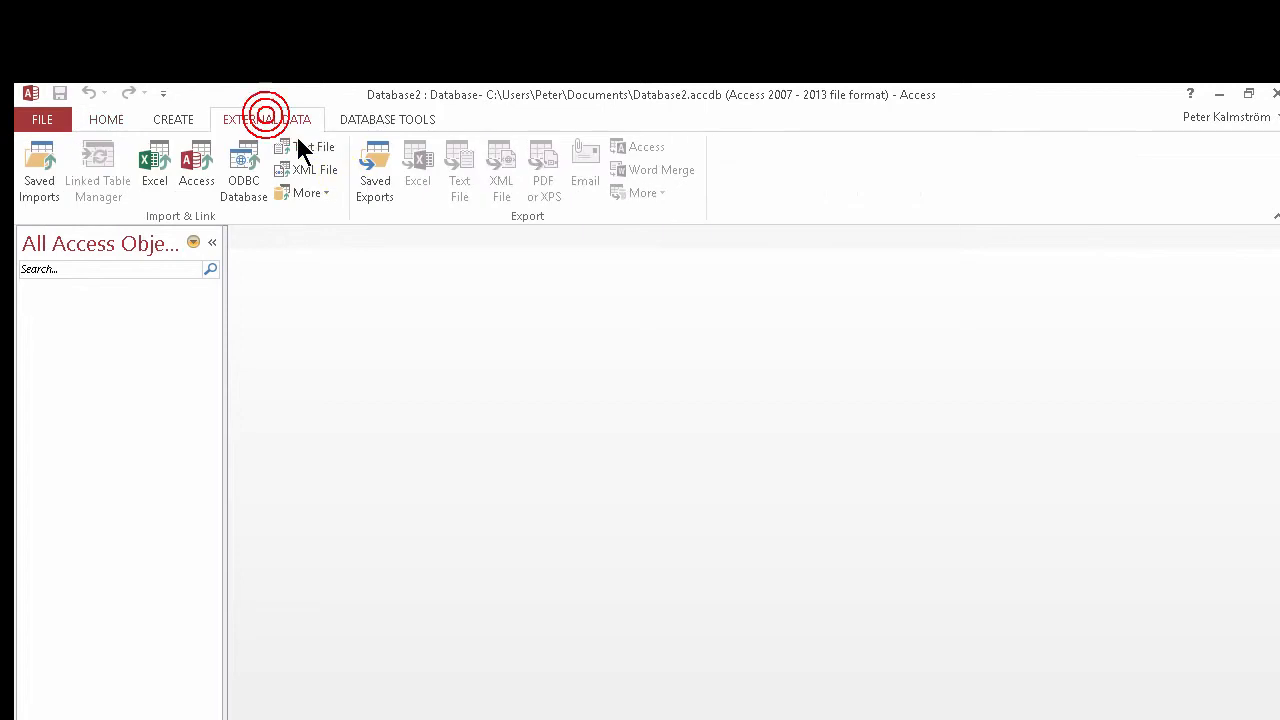
pyautogui.click(328, 192)
pyautogui.click(345, 230)
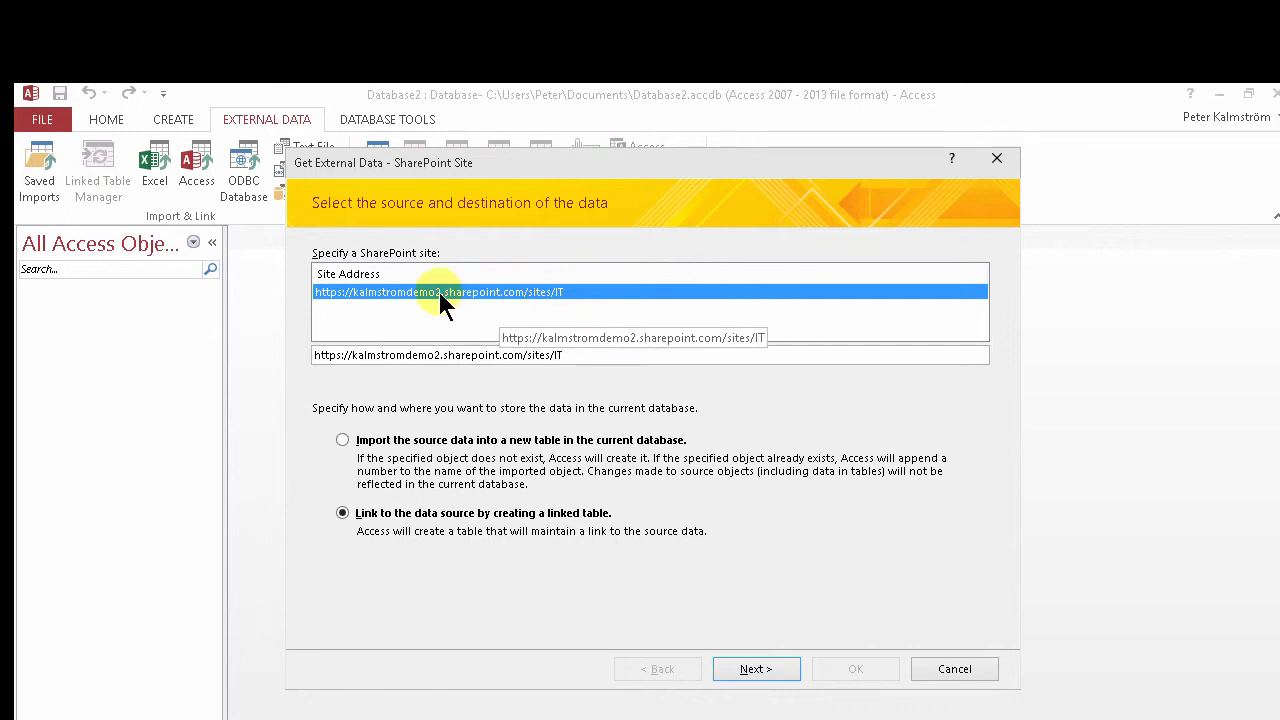
pyautogui.moveTo(577, 351); pyautogui.dragTo(274, 360)
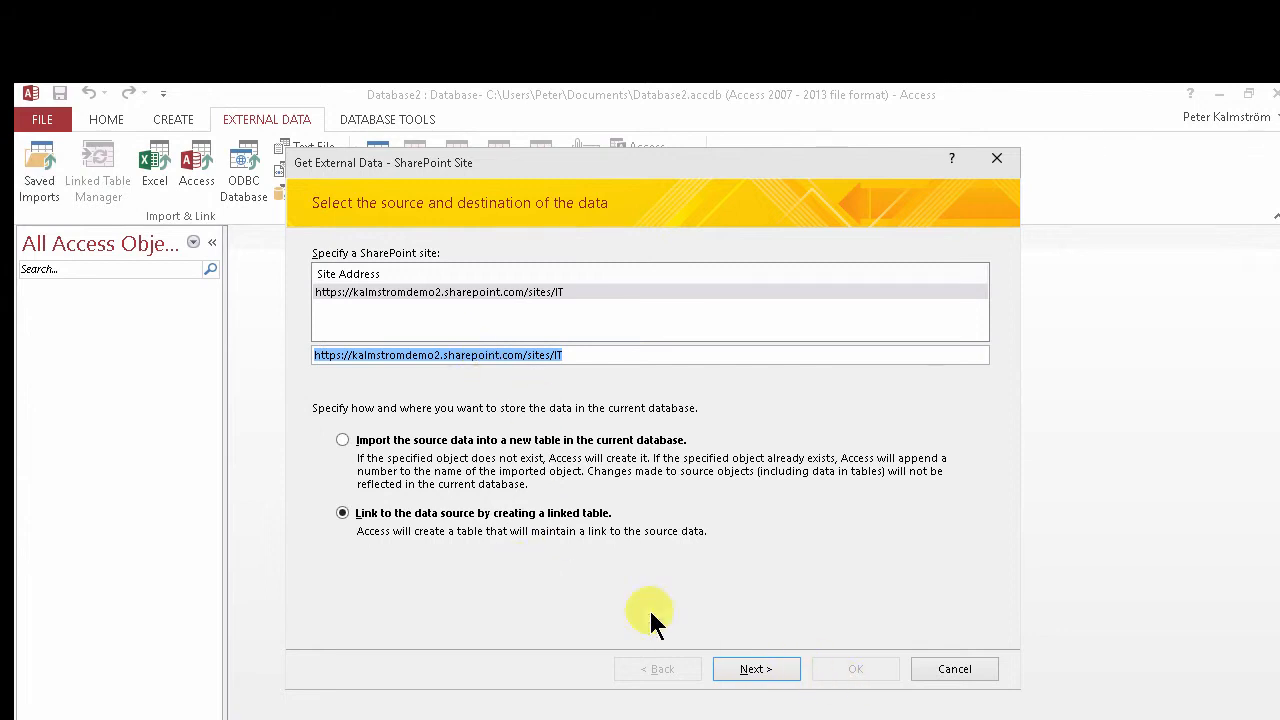
pyautogui.click(765, 667)
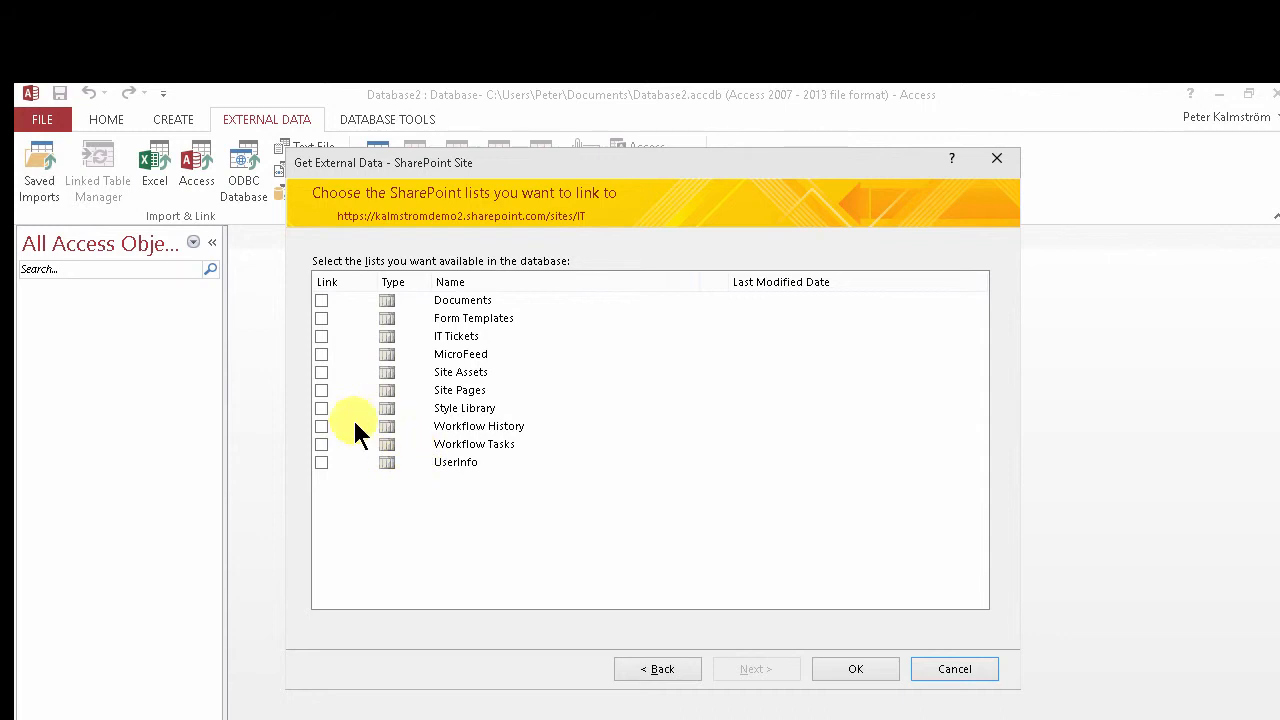
# Select the IT Tickets list to link and confirm
pyautogui.click(320, 336)
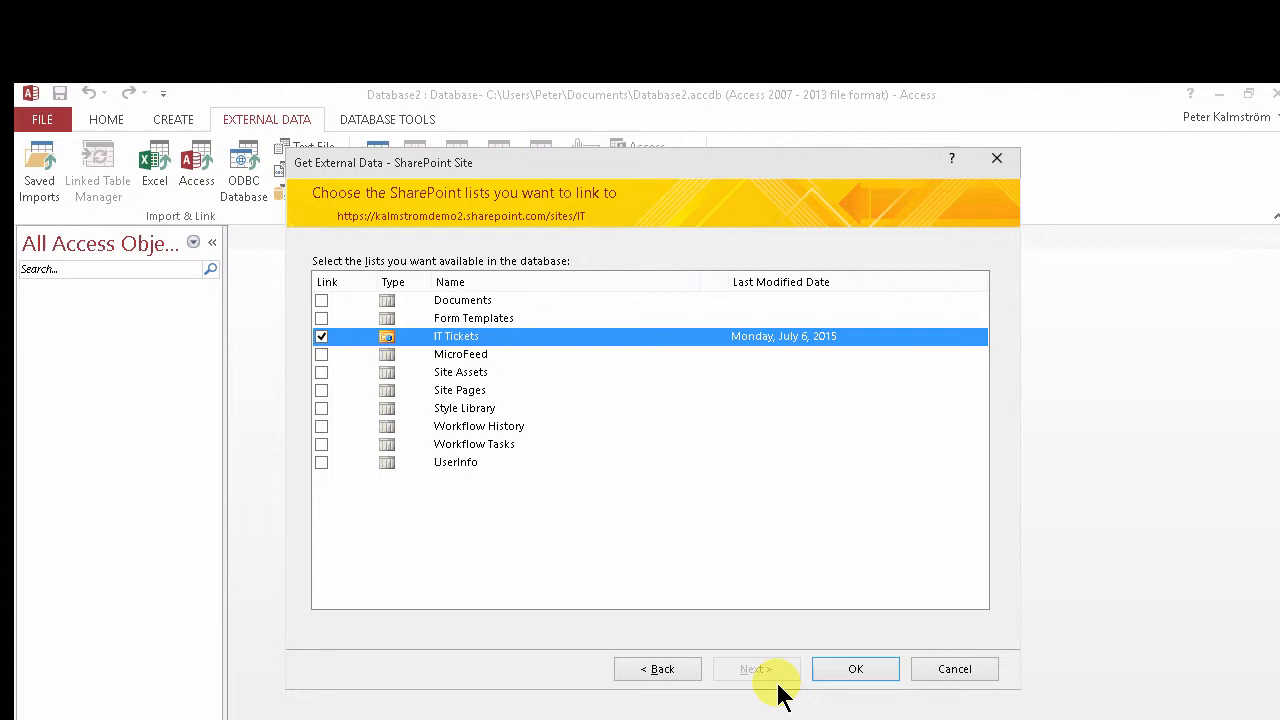
pyautogui.click(852, 670)
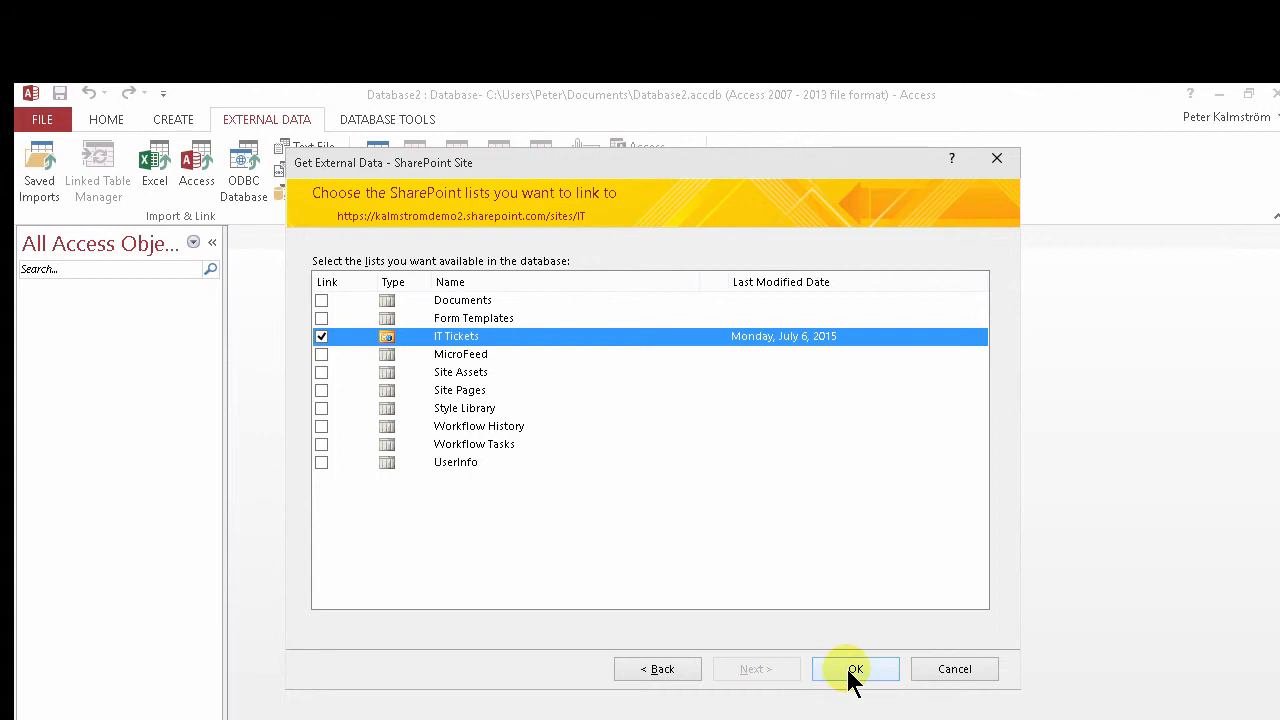
pyautogui.click(856, 683)
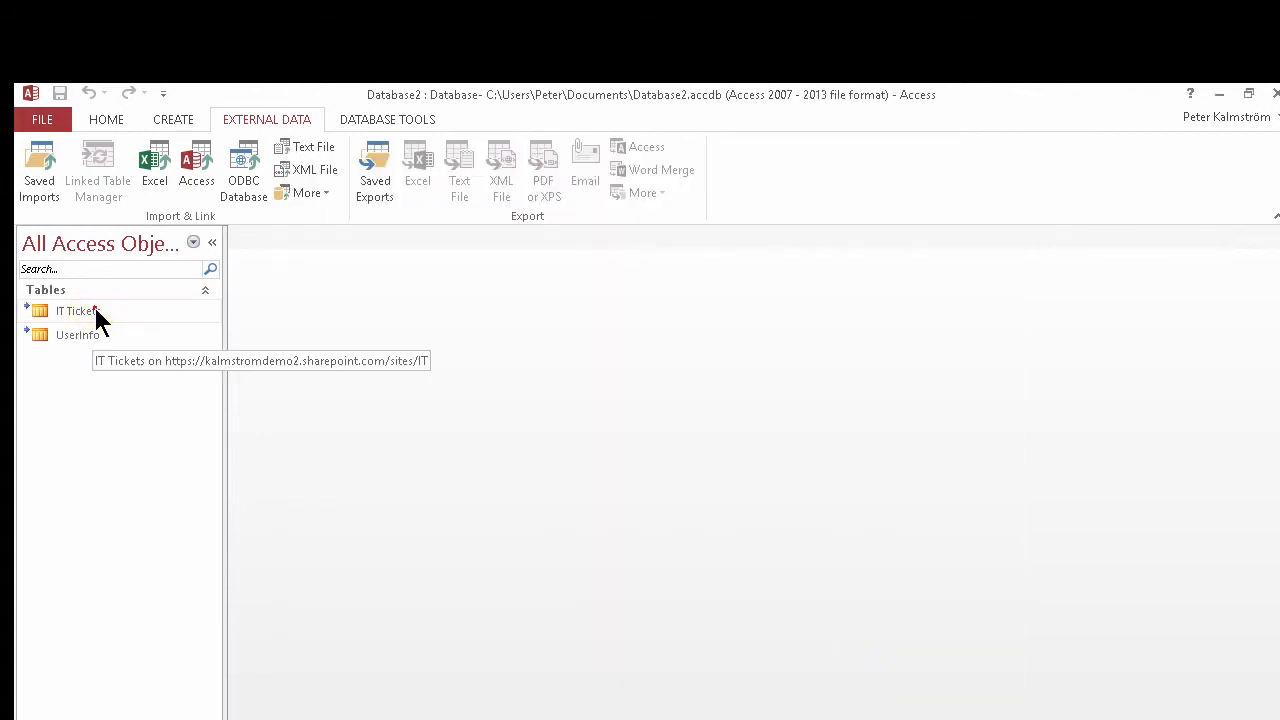
# Open the linked IT Tickets table and widen the Issue Status column
pyautogui.doubleClick(96, 311)
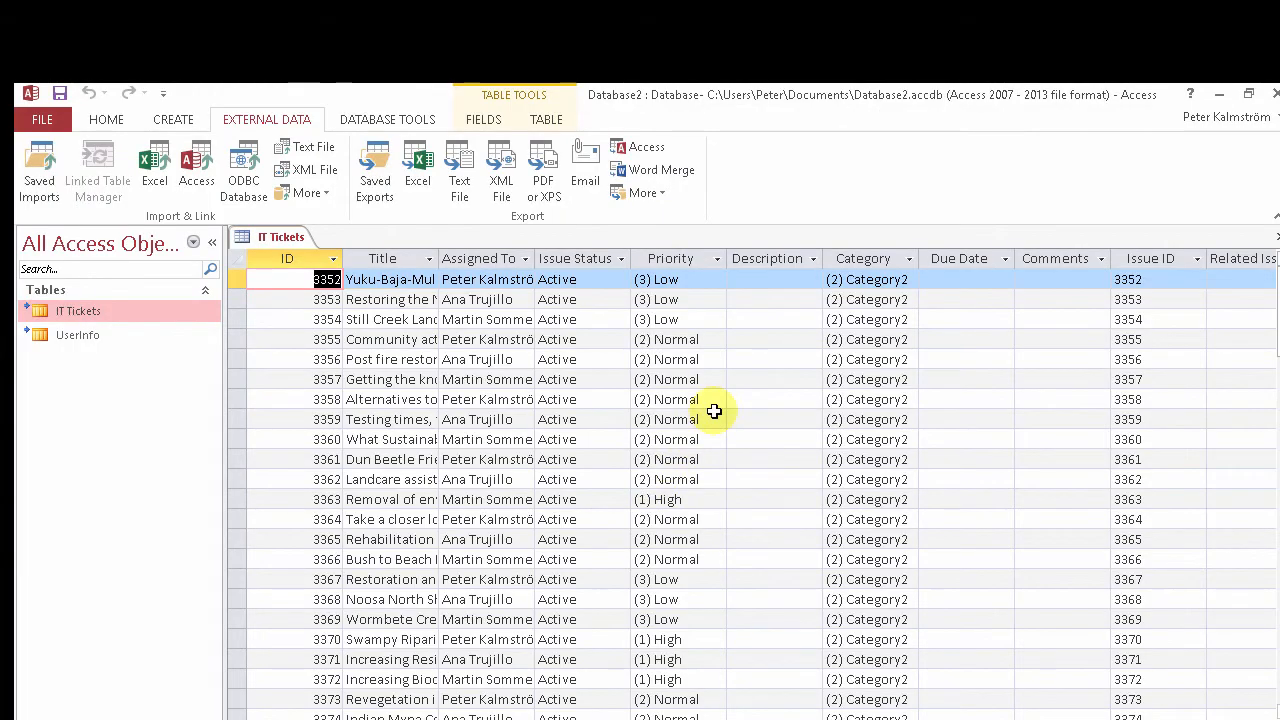
pyautogui.moveTo(537, 259); pyautogui.dragTo(595, 283)
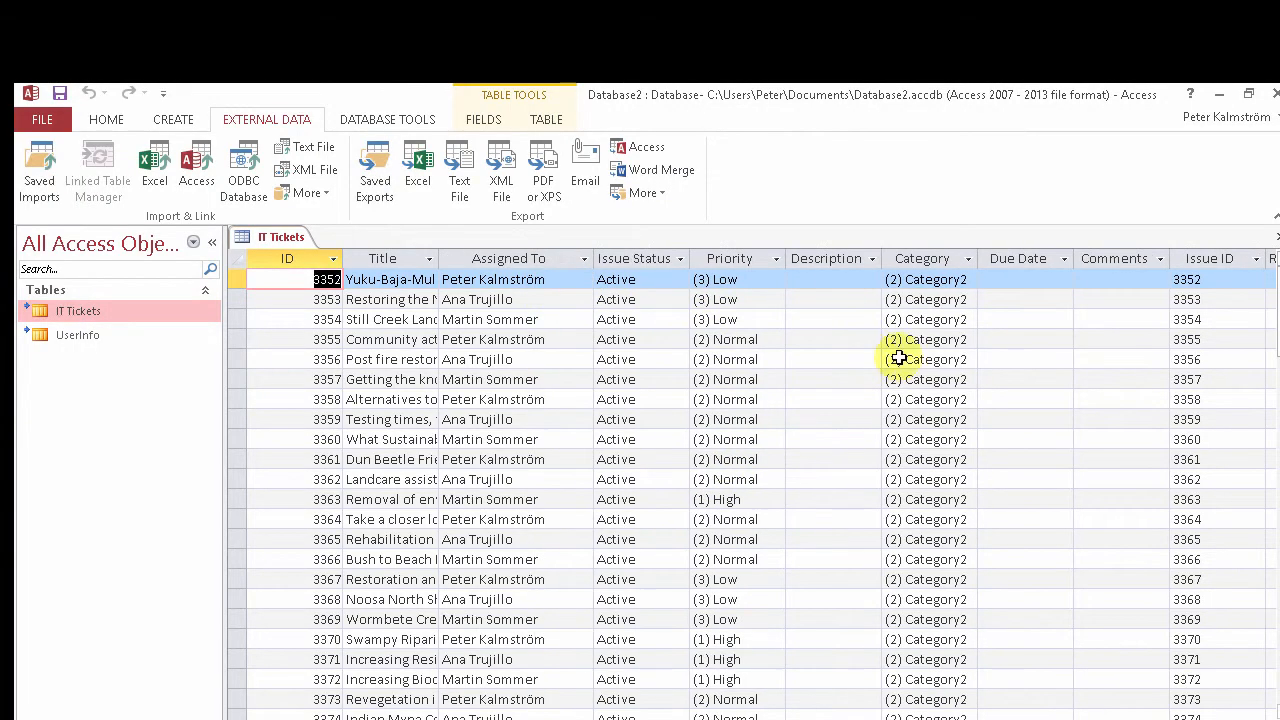
# Replace all Active values in the Issue Status column with Resolved using Find and Replace
pyautogui.click(953, 320)
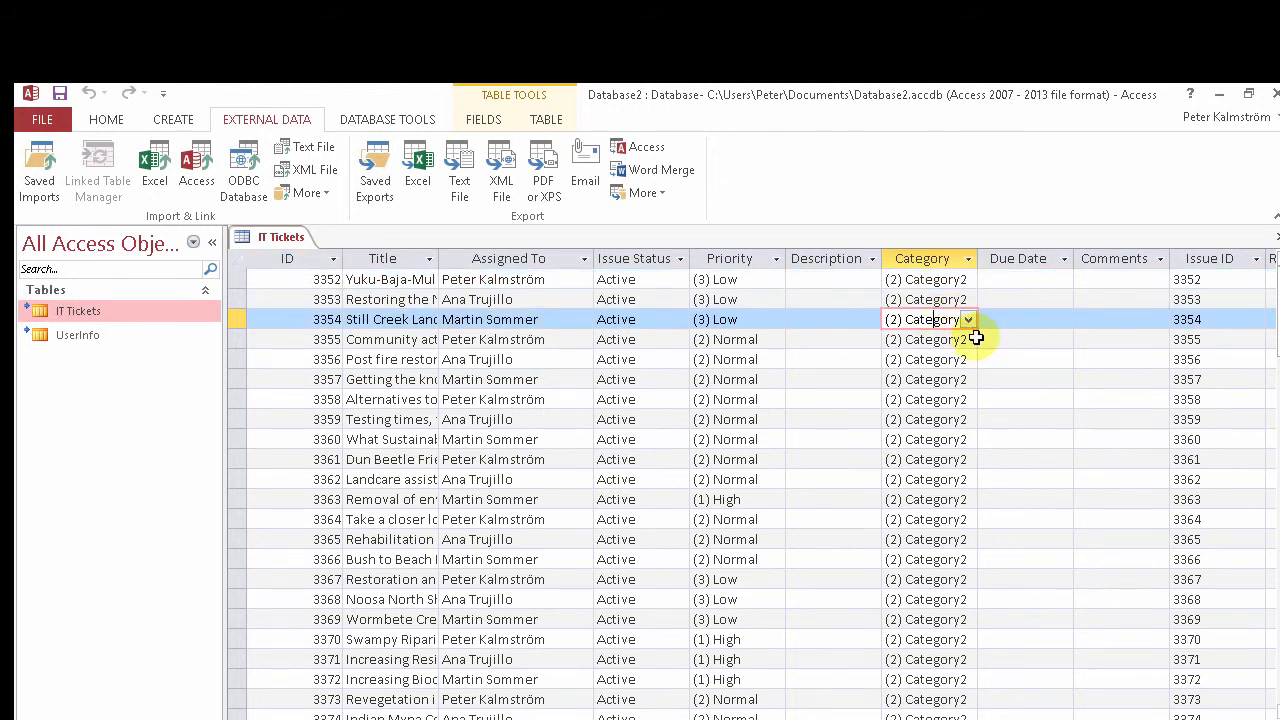
pyautogui.click(656, 359)
pyautogui.click(107, 120)
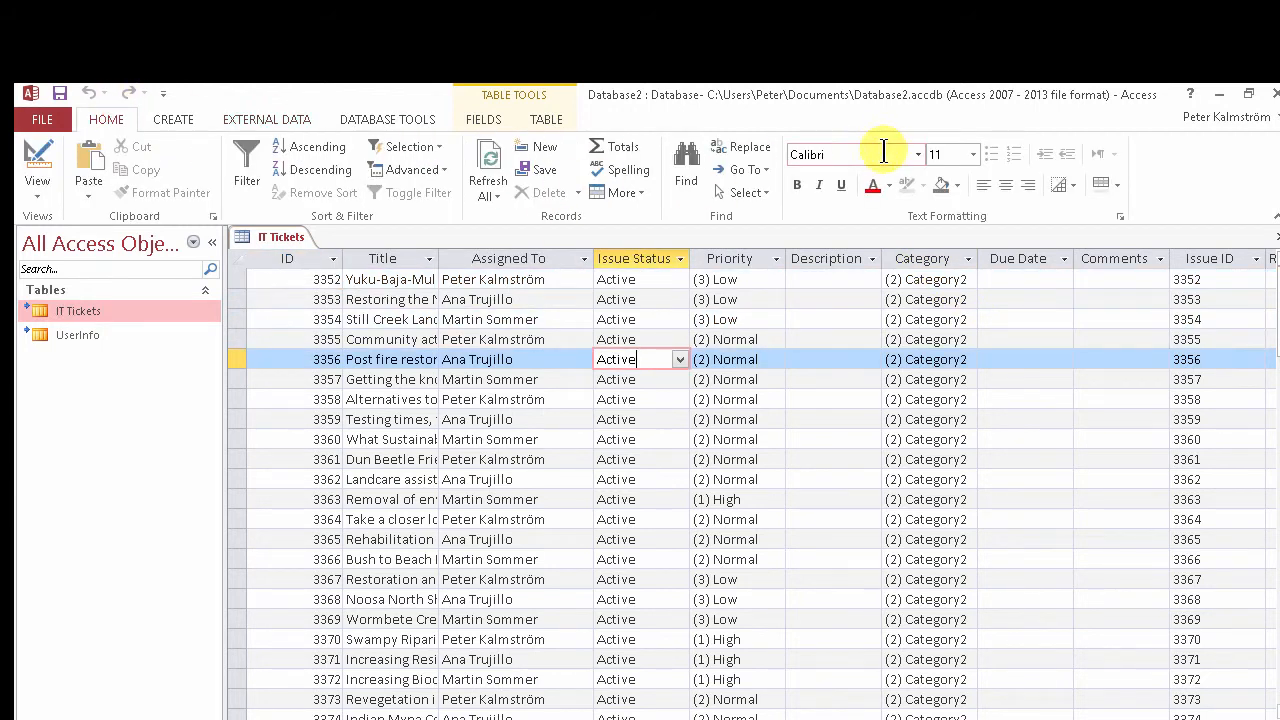
pyautogui.click(742, 147)
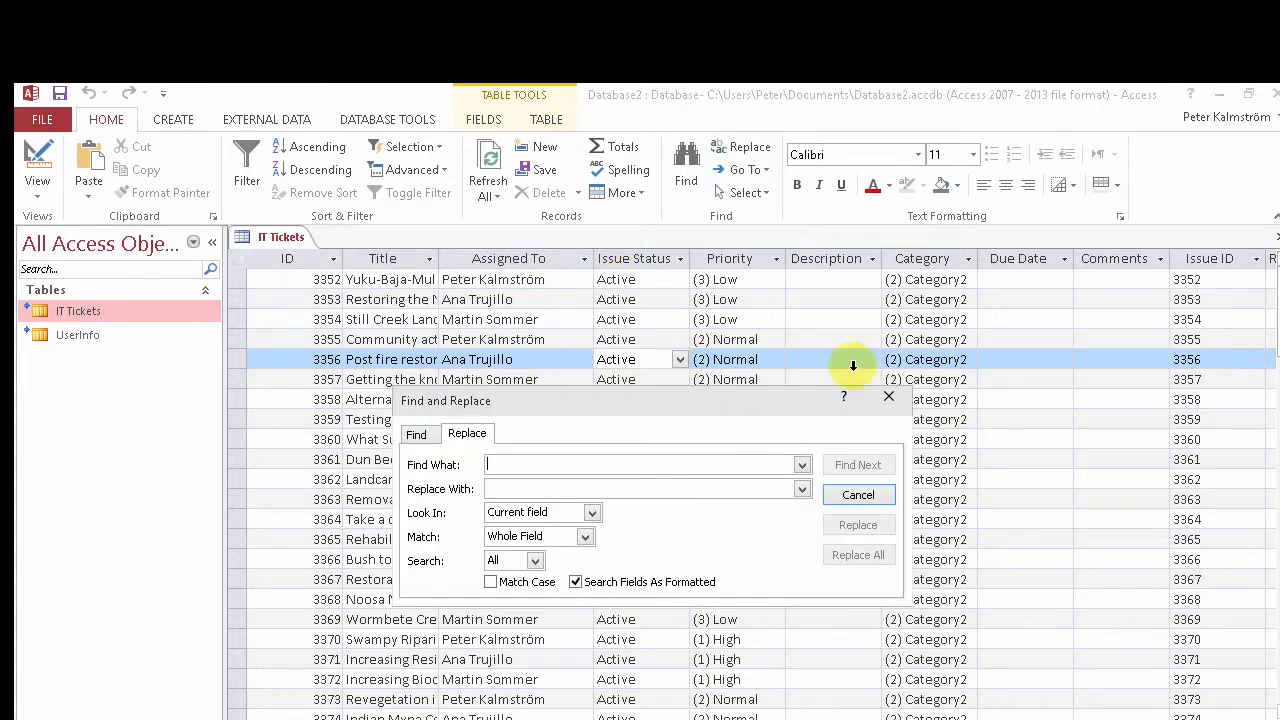
pyautogui.write('Activ')
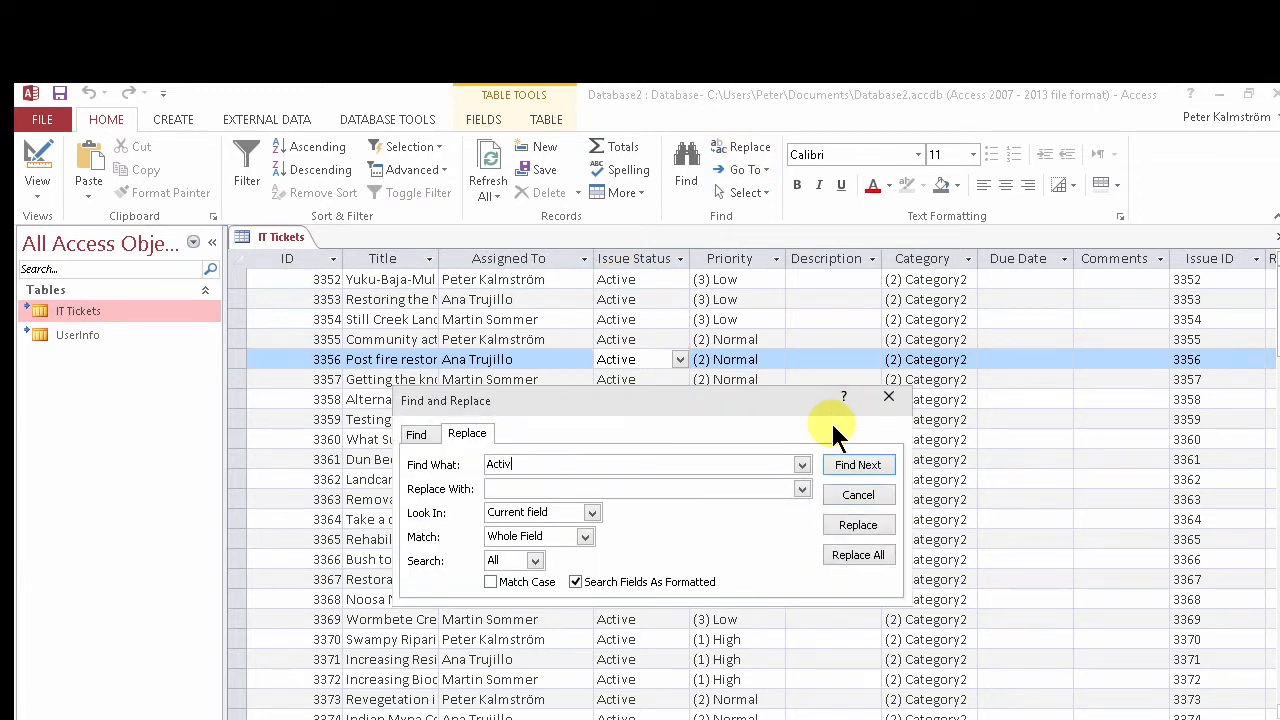
pyautogui.write('Resolved')
pyautogui.click(862, 557)
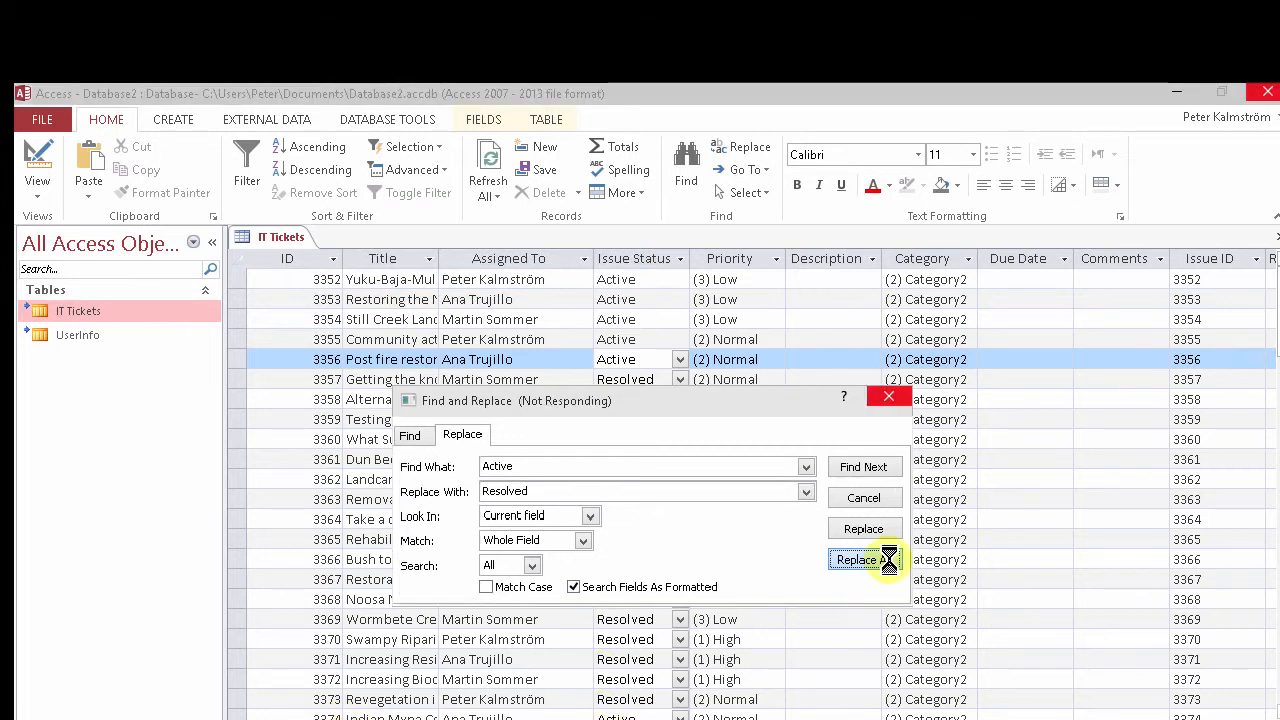
pyautogui.click(888, 398)
pyautogui.click(648, 501)
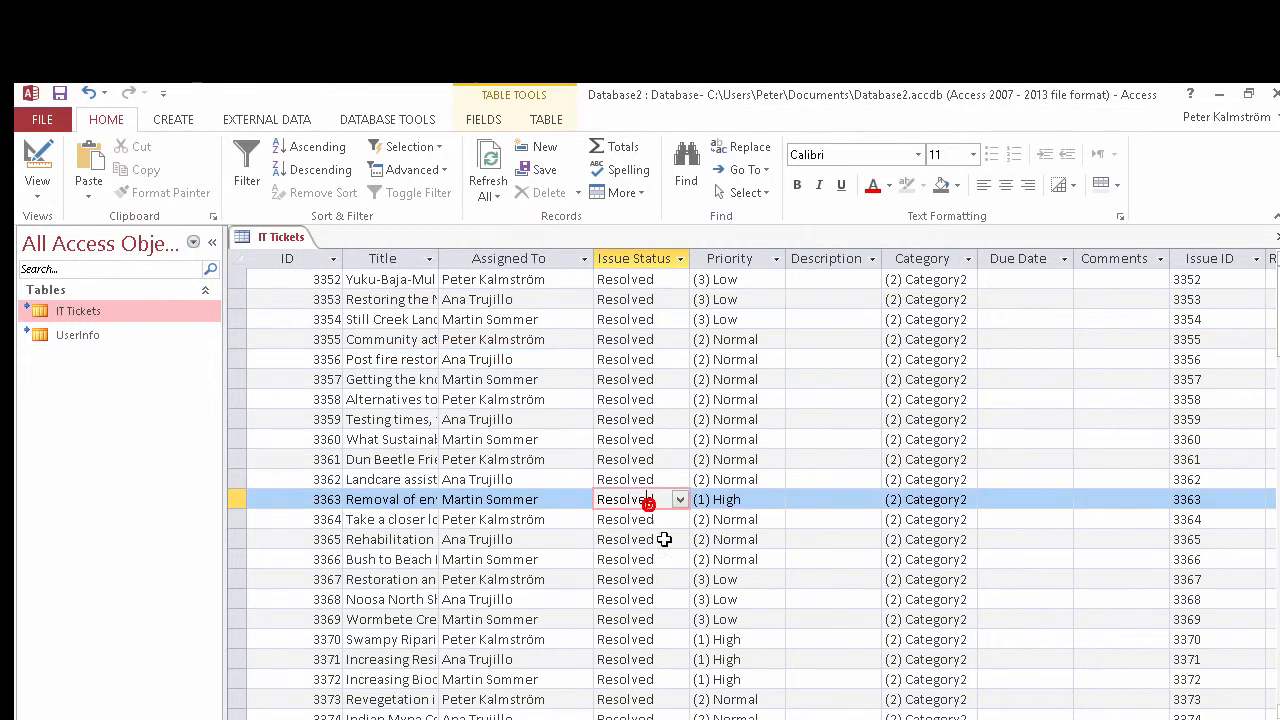
pyautogui.click(663, 538)
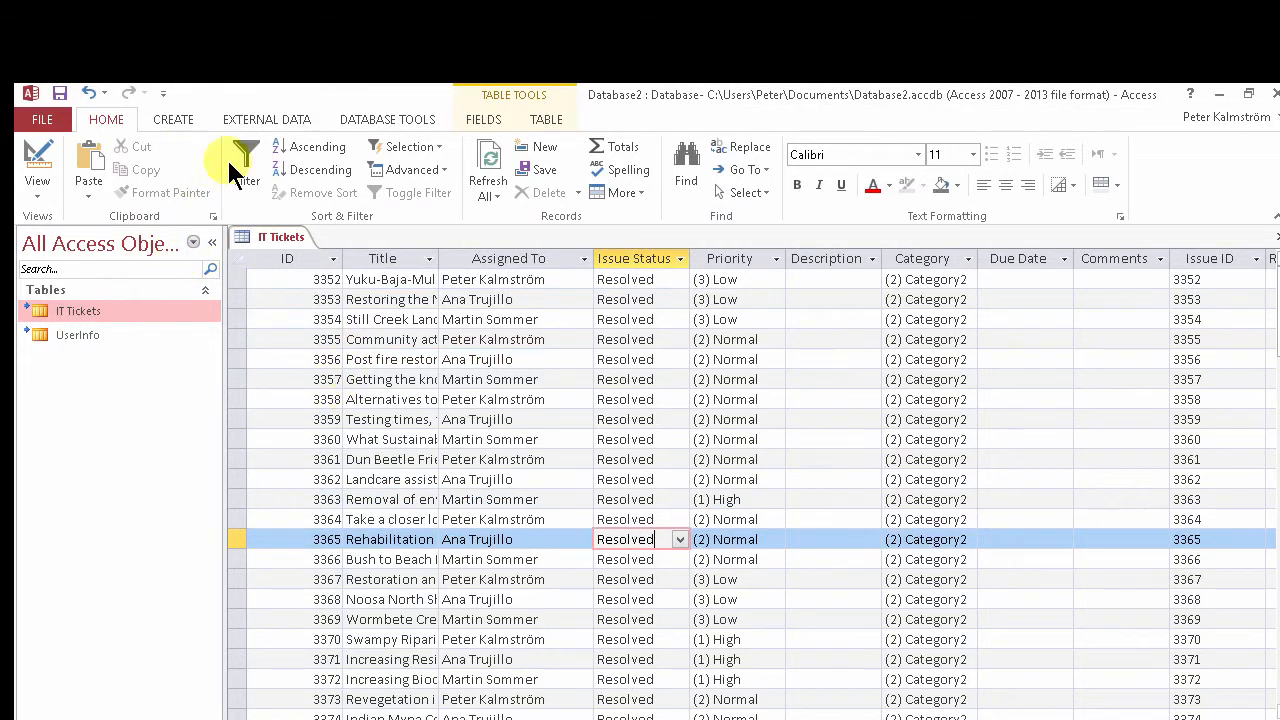
# Create an Update query in Design view on the IT Tickets table with the Issue Status field
pyautogui.click(190, 116)
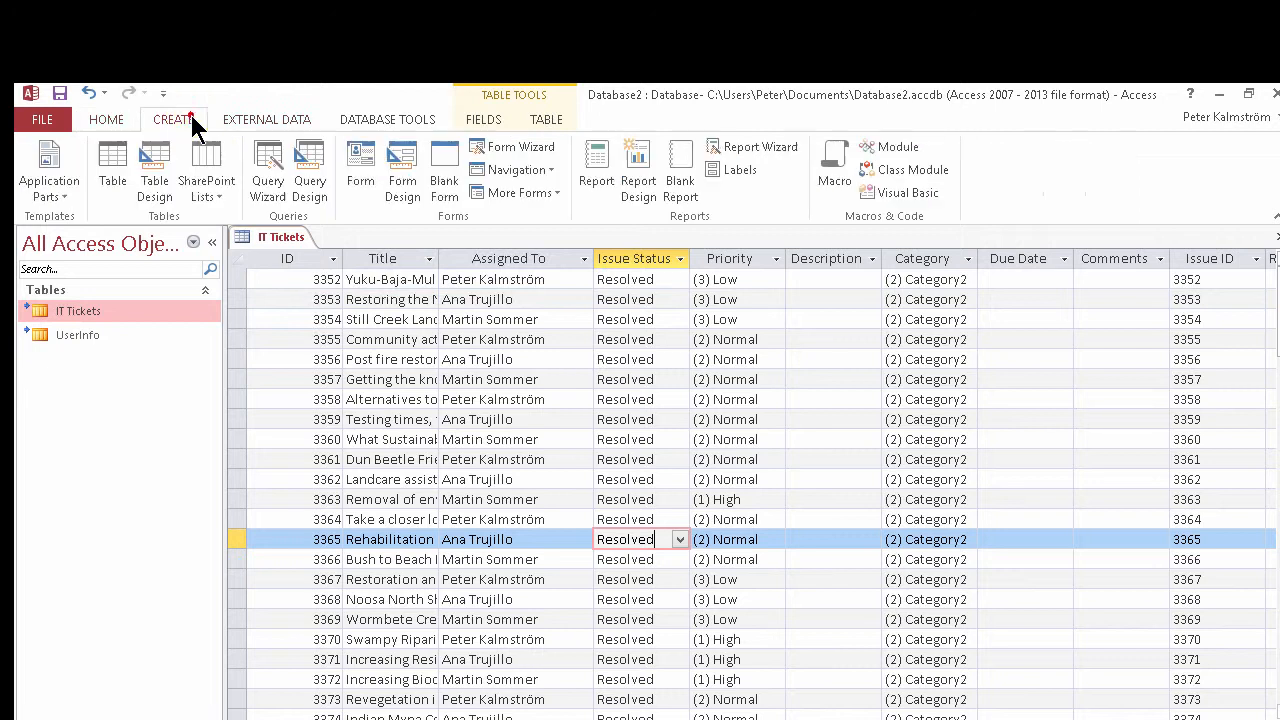
pyautogui.click(310, 172)
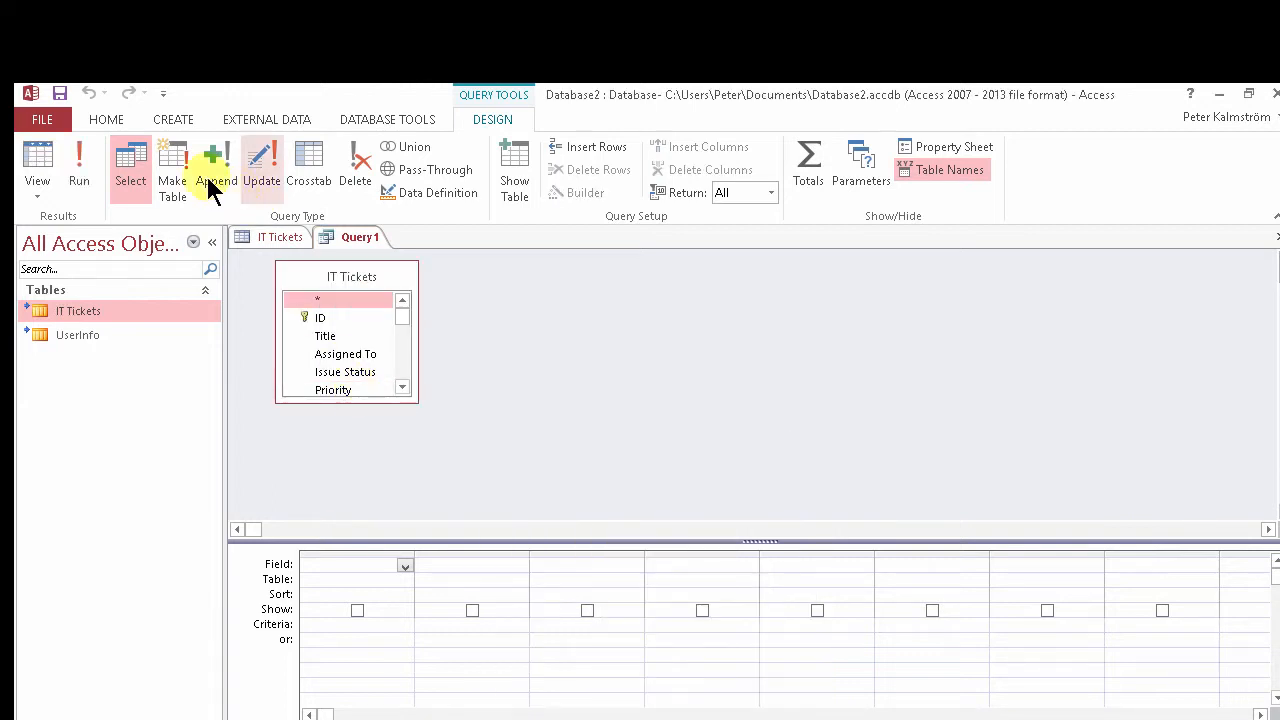
pyautogui.click(263, 178)
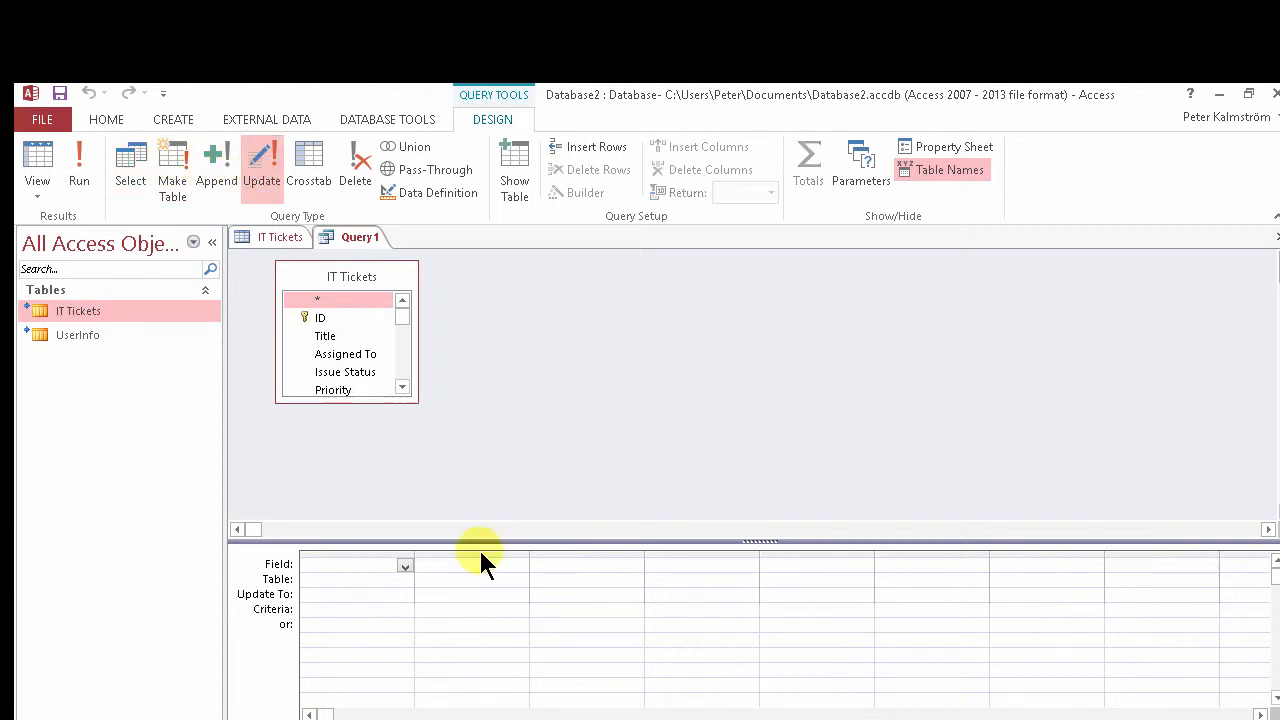
pyautogui.moveTo(360, 398); pyautogui.dragTo(350, 487)
pyautogui.click(349, 375)
pyautogui.doubleClick(349, 375)
# Set the query's Update To value to "Open"
pyautogui.click(322, 594)
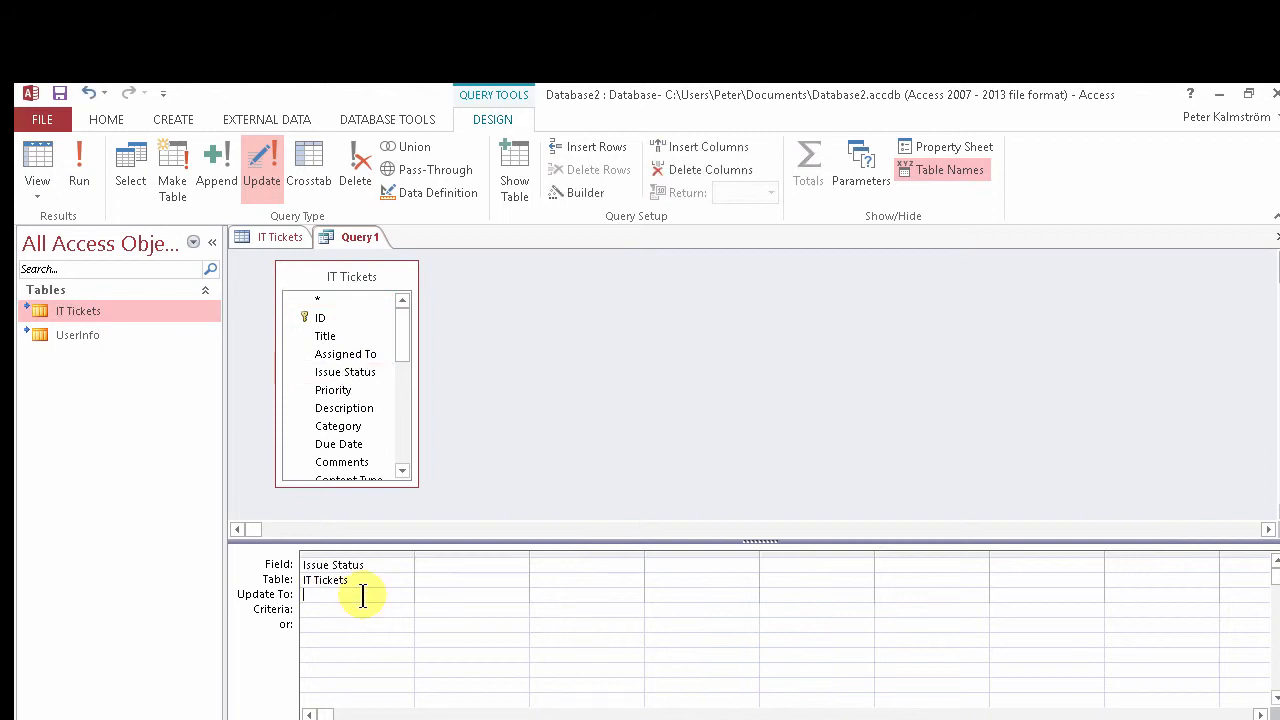
pyautogui.write('Open"')
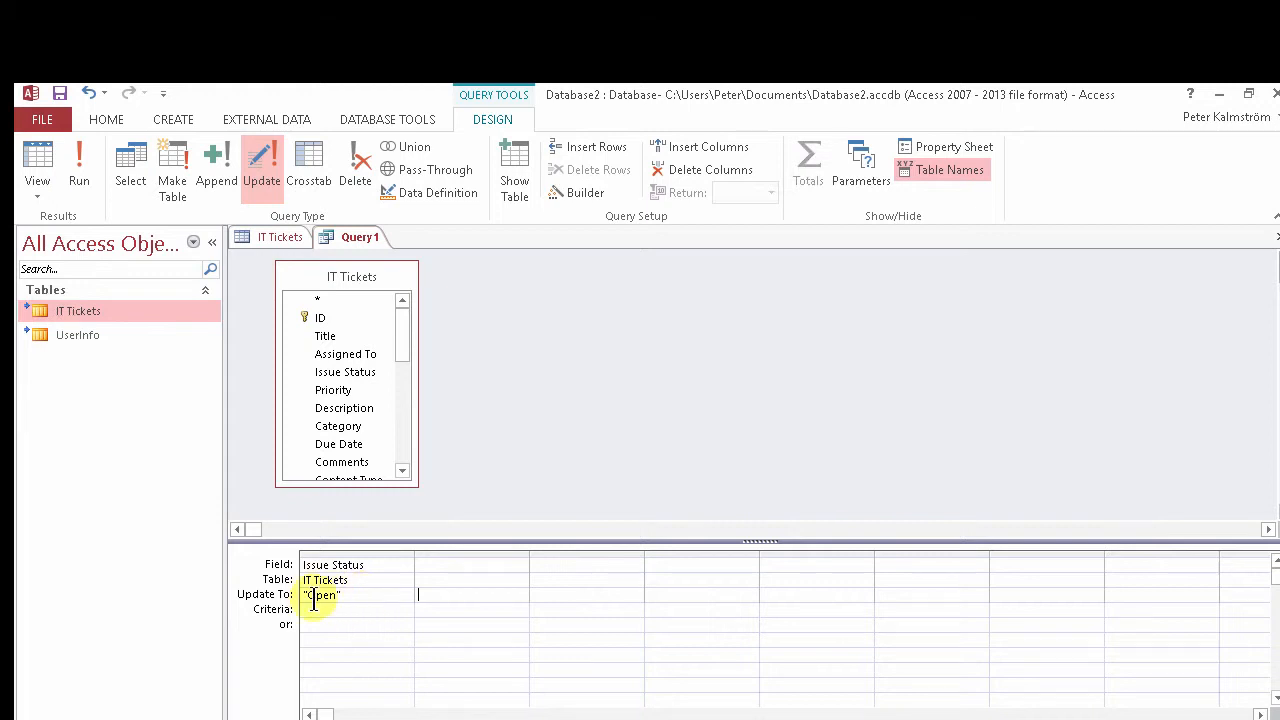
# Set the query's criteria to "Resolved" and its Update To value to "Active"
pyautogui.click(316, 610)
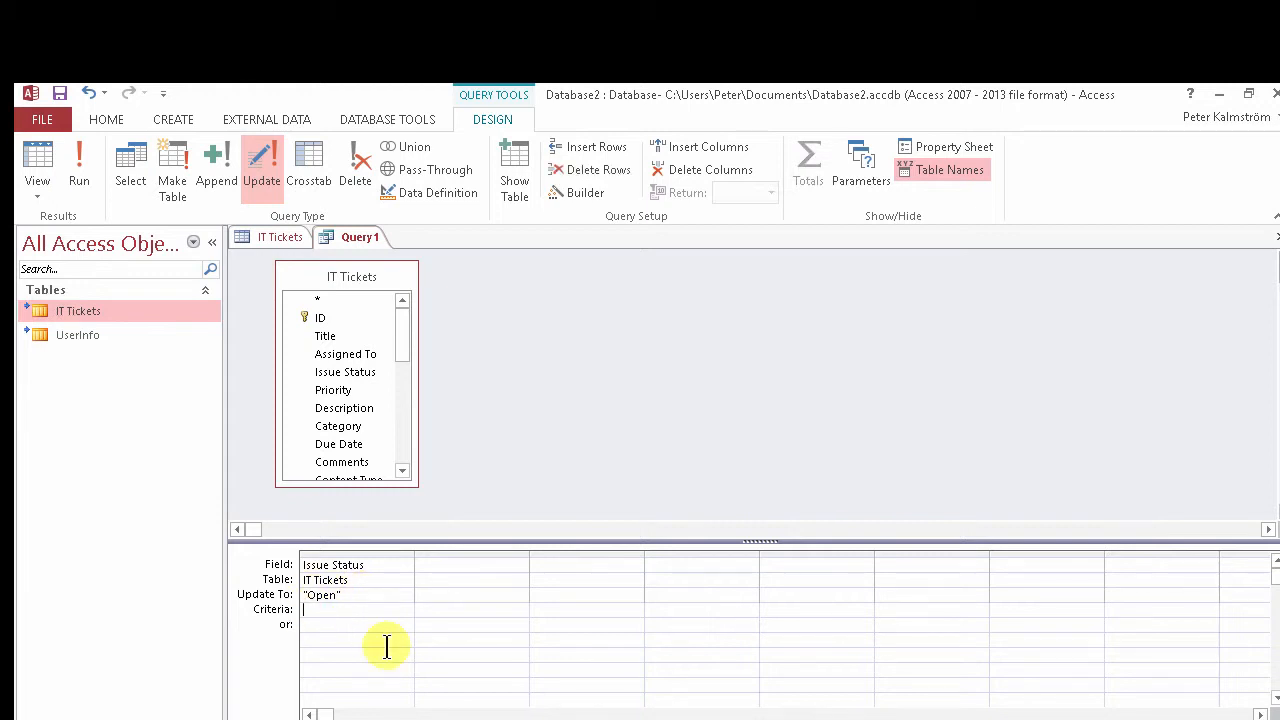
pyautogui.write('Resol')
pyautogui.write('ved')
pyautogui.click(344, 239)
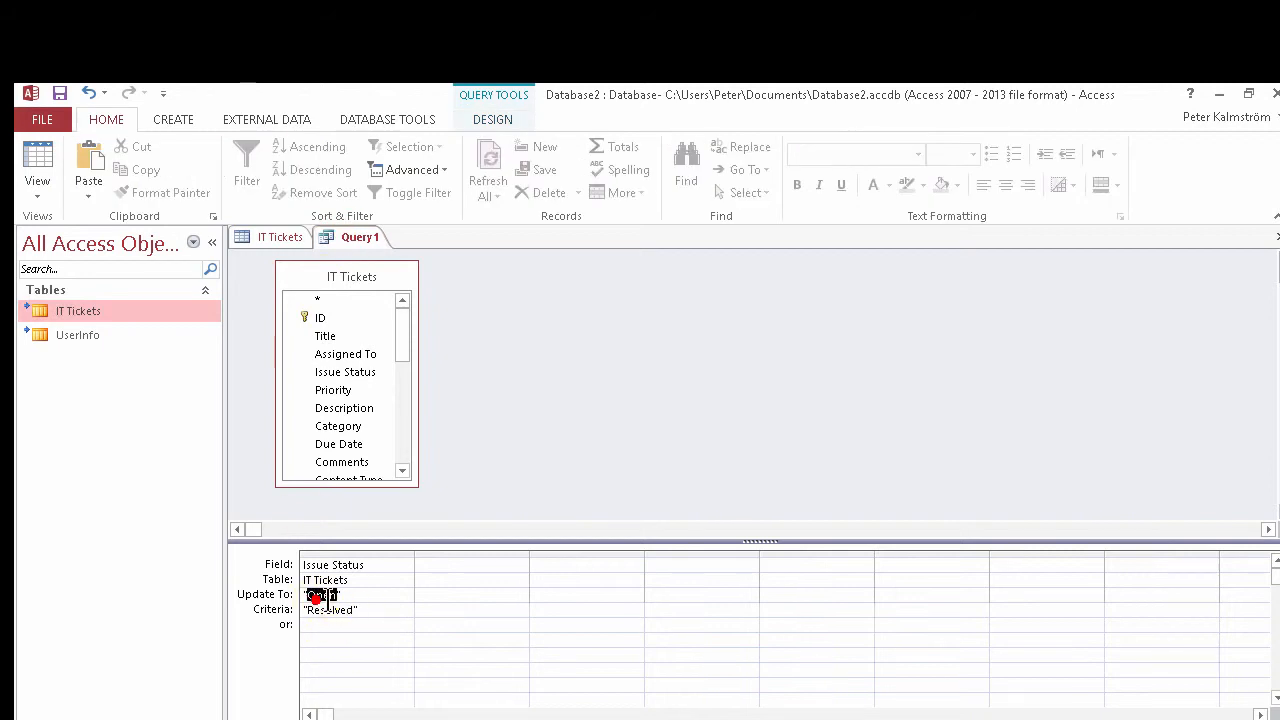
pyautogui.doubleClick(322, 596)
pyautogui.write('Activ')
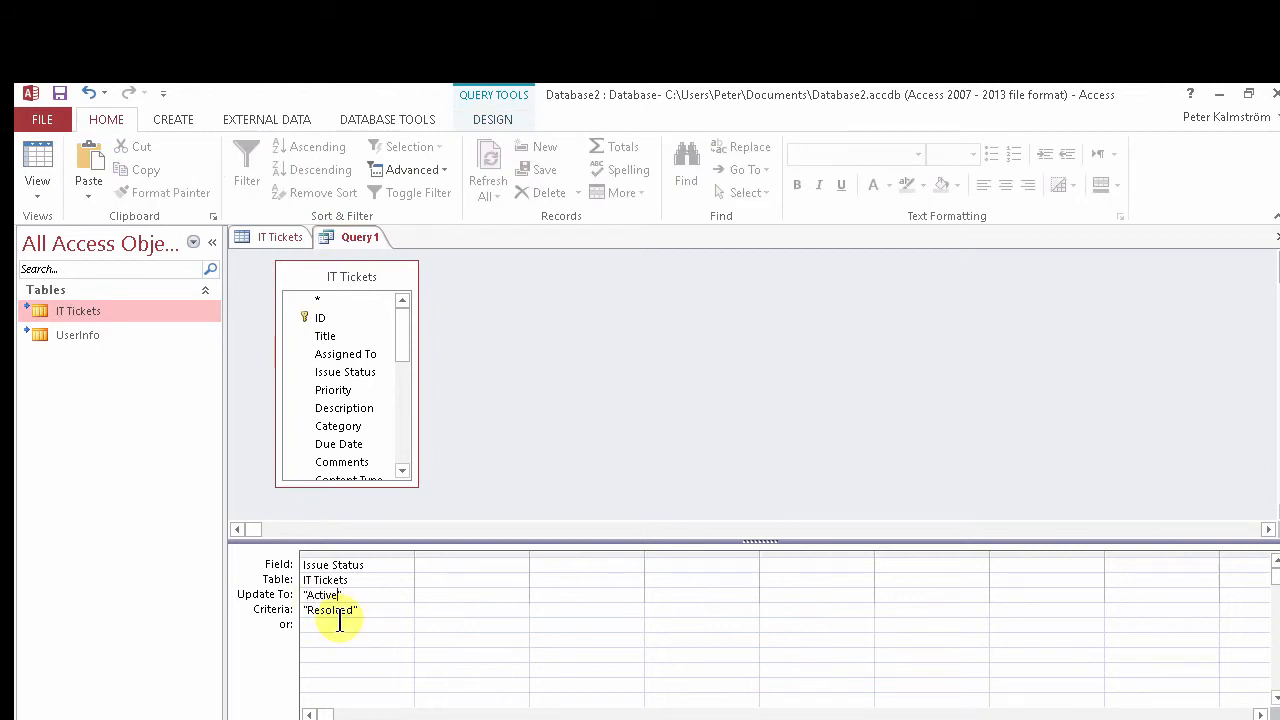
# Run the update query and confirm updating the records
pyautogui.click(337, 640)
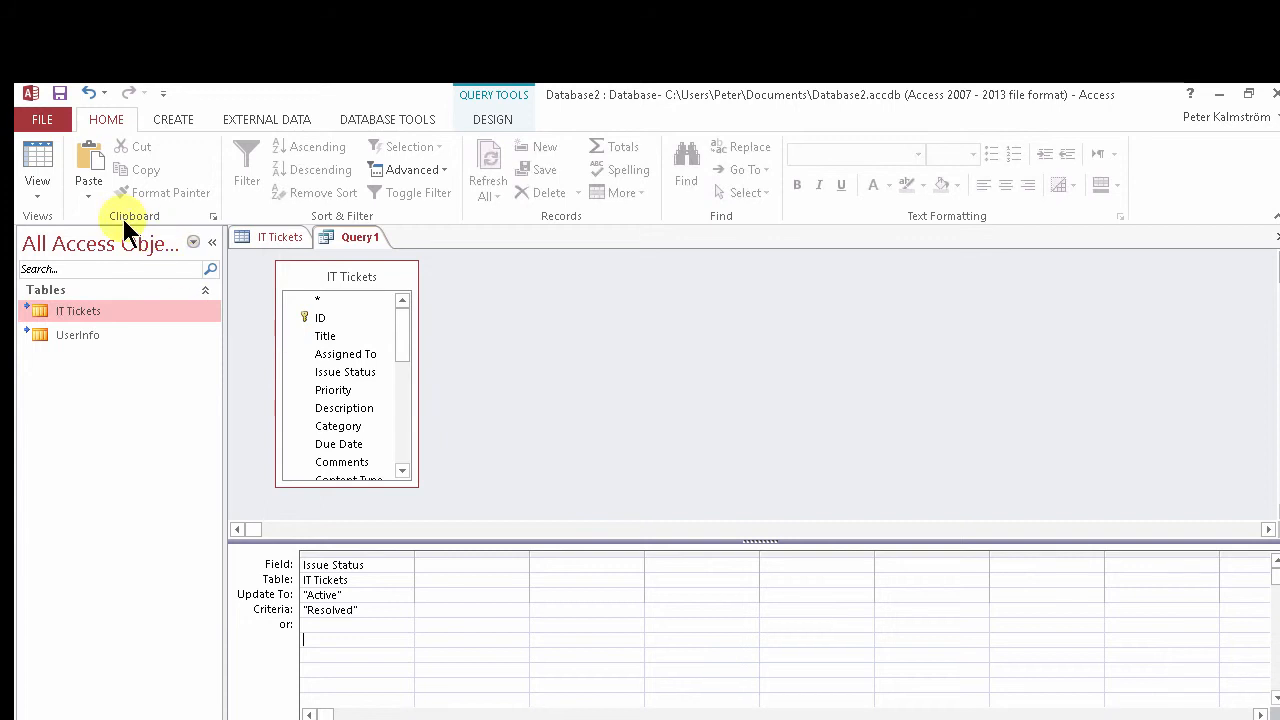
pyautogui.click(489, 125)
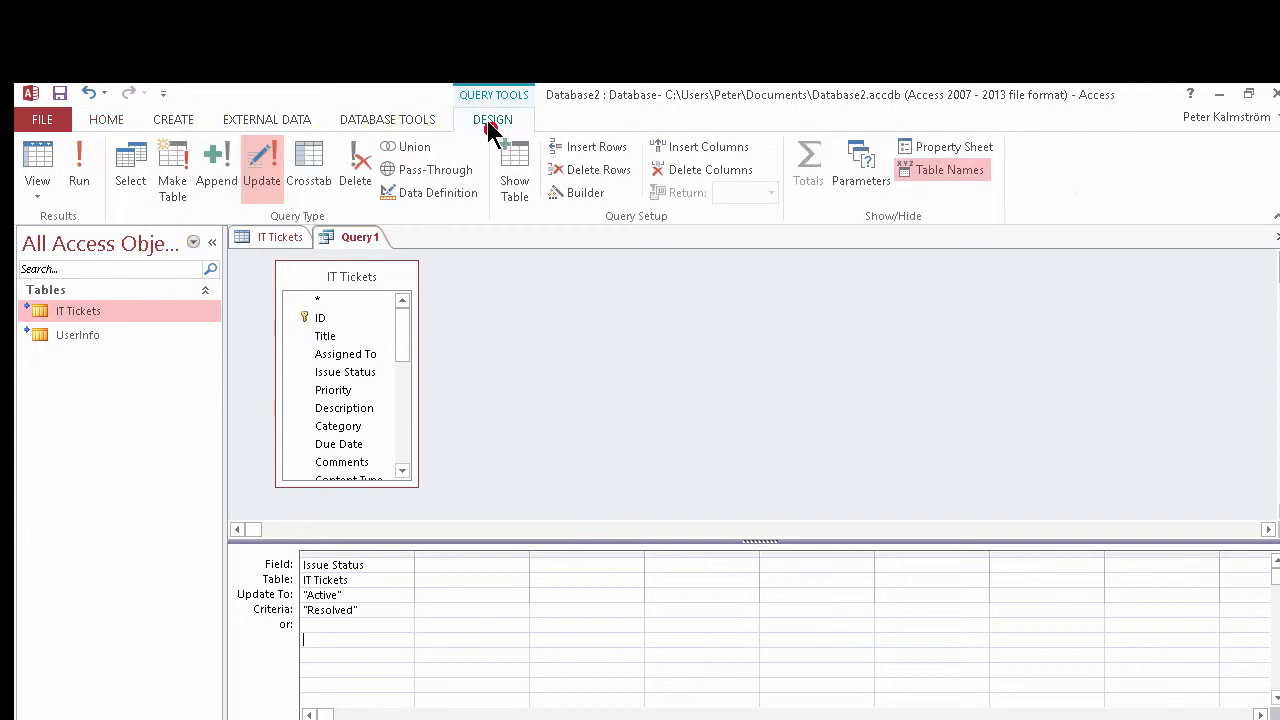
pyautogui.click(84, 162)
pyautogui.click(603, 490)
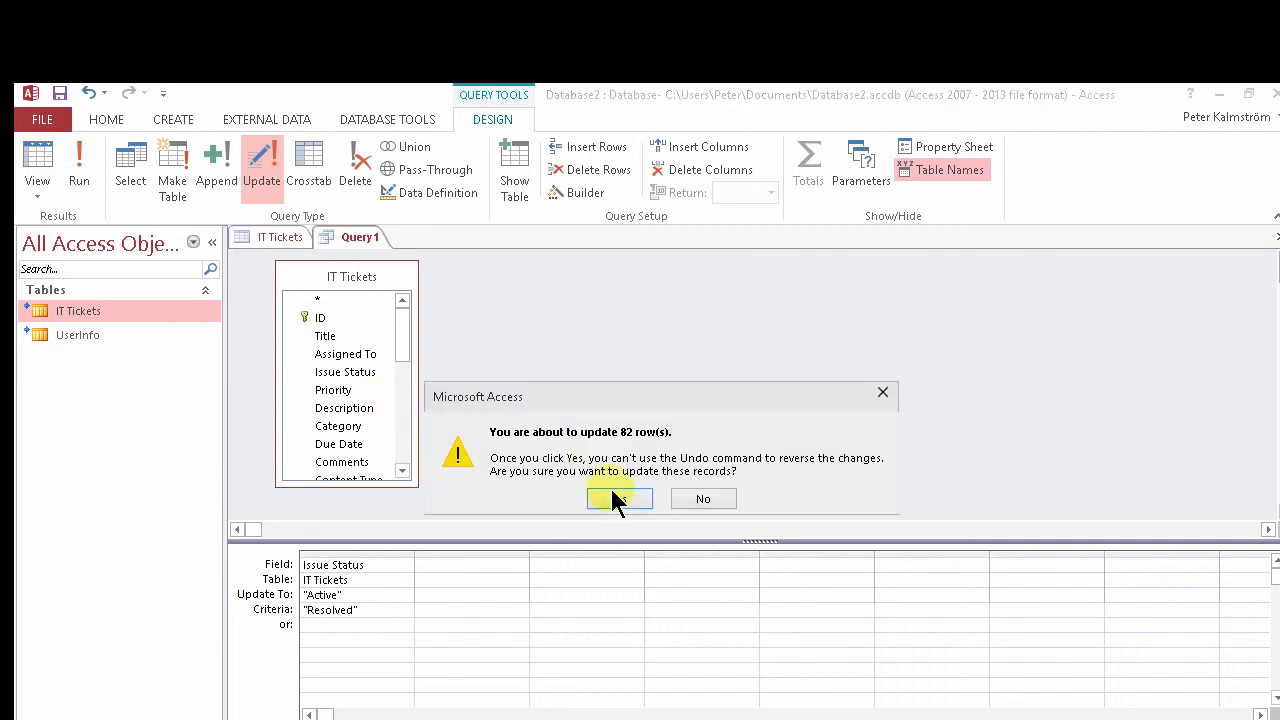
pyautogui.click(612, 498)
pyautogui.click(403, 624)
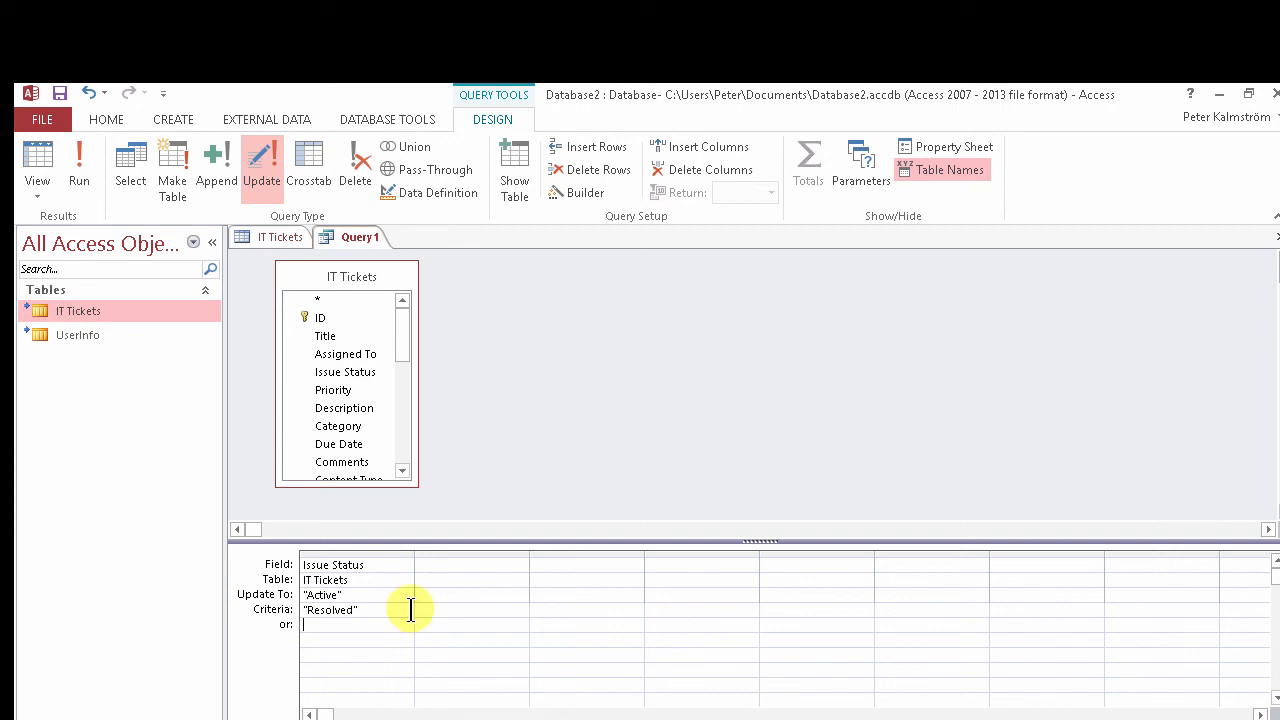